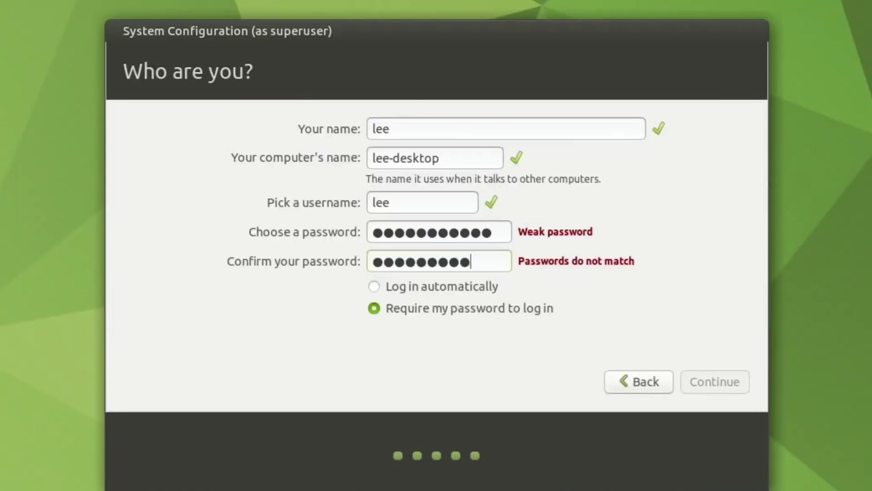
Step: Finish the user details page and submit it to start Ubuntu MATE's first-boot configuration
type("1")
key("Return")
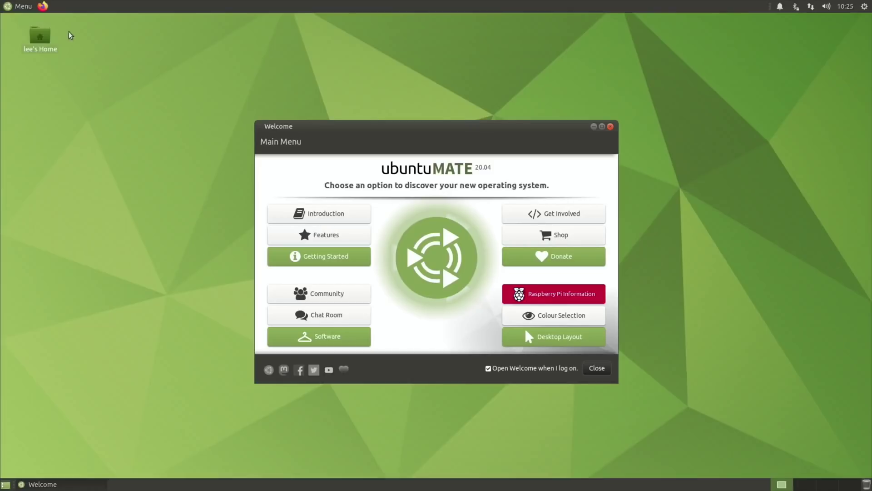
Step: Load ubuntu-mate.org in Firefox, go to Download, and scroll to the Raspberry Pi hardware ports
left_click(42, 6)
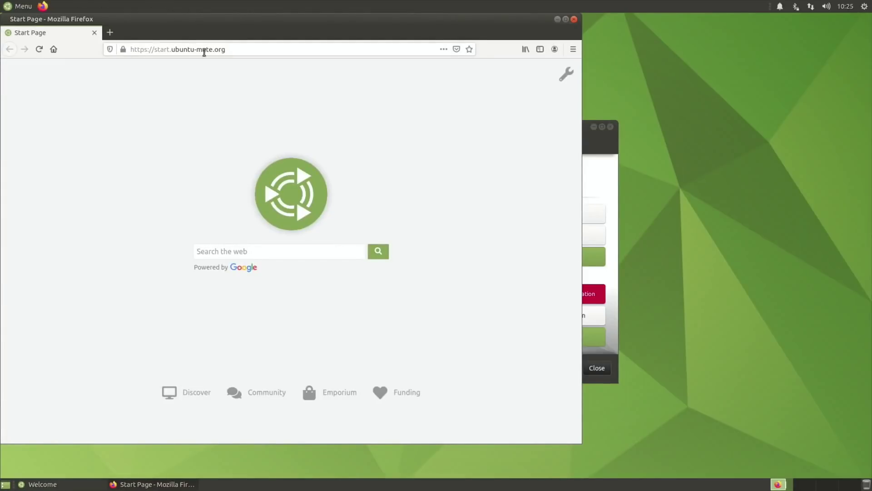
left_click(169, 49)
type("ub")
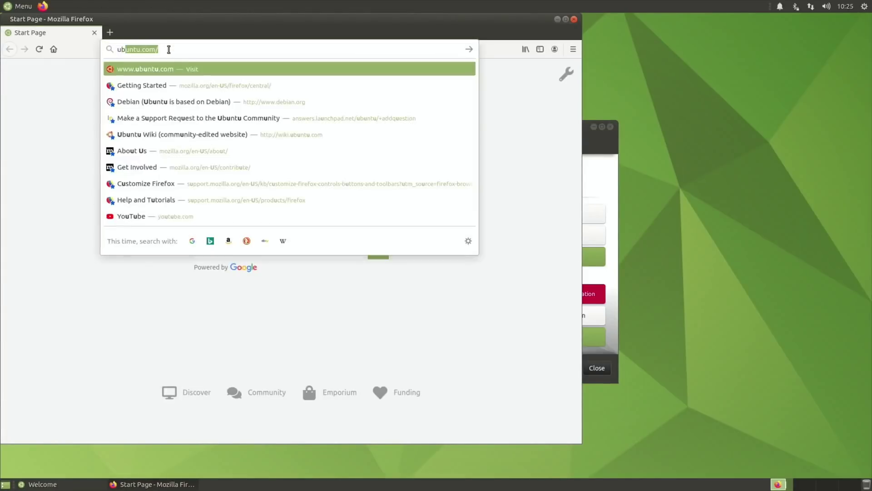
type("untu-")
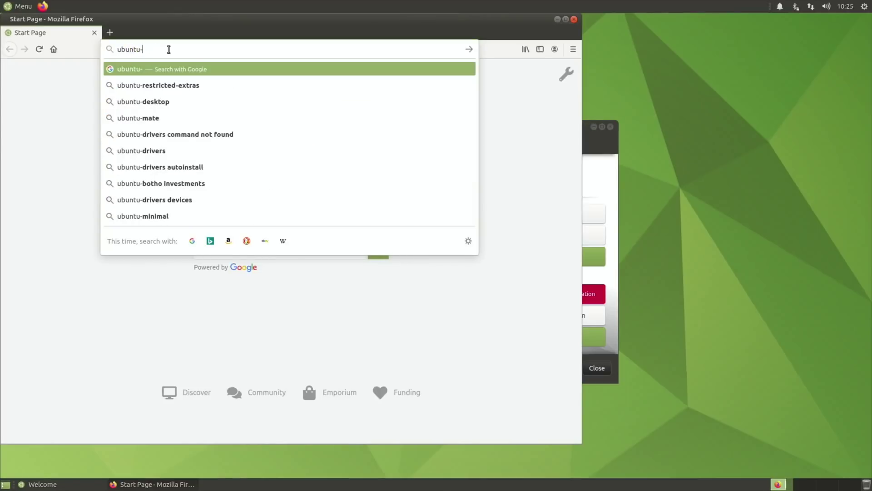
type("mate.org")
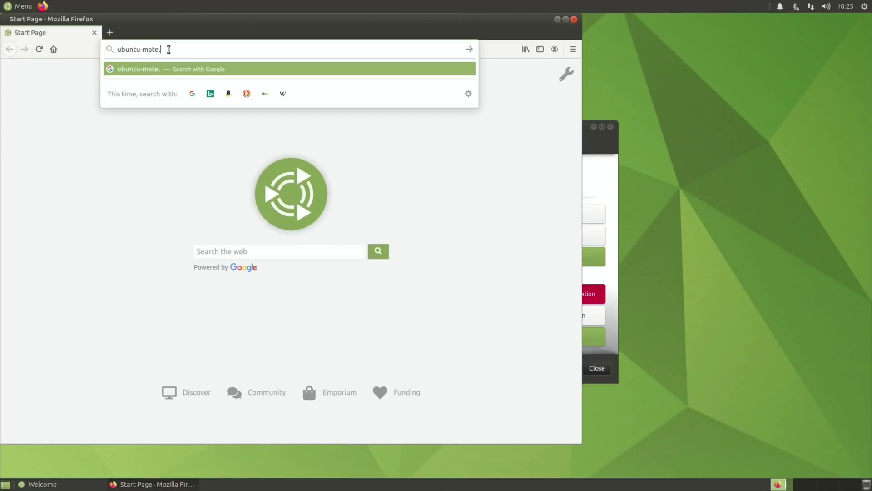
key("Return")
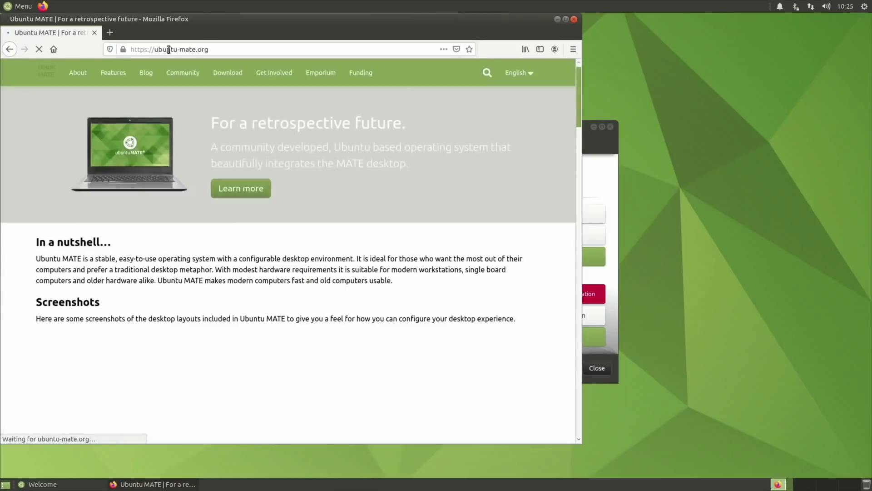
left_click(225, 76)
scroll(232, 224, "down", 5)
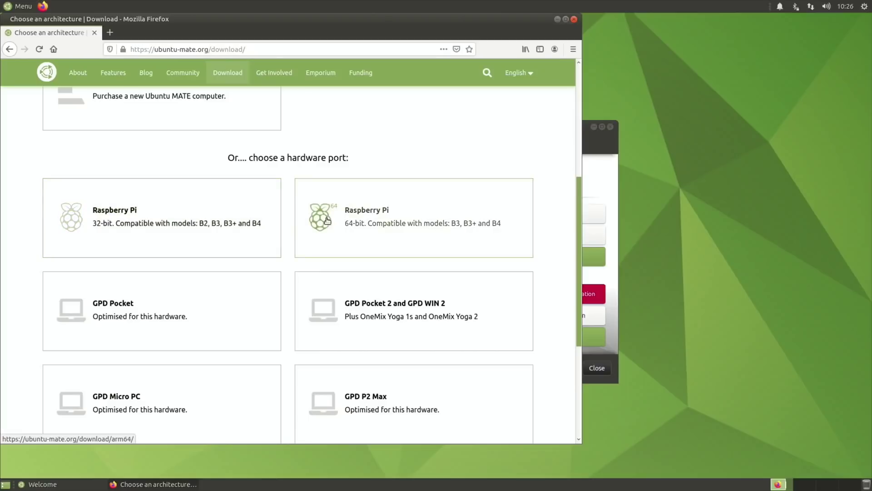
Step: Pick the 64-bit Raspberry Pi image to view its releases, then close Firefox
left_click(339, 225)
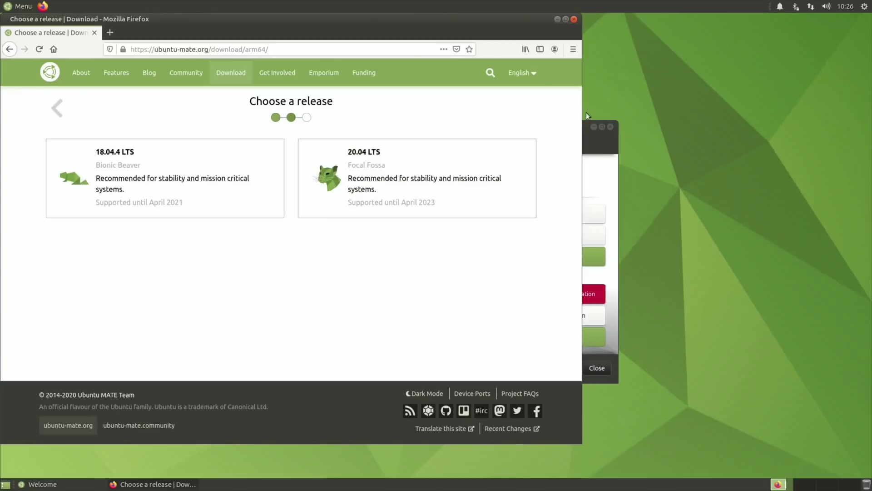
left_click(575, 19)
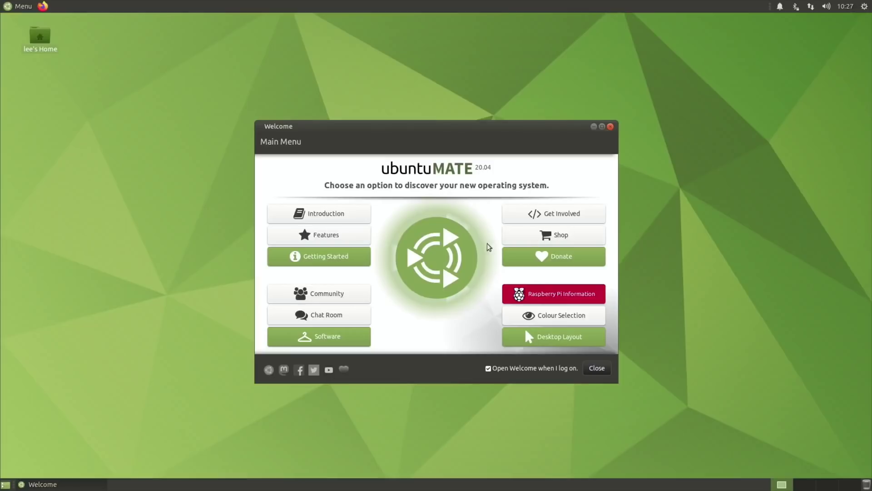
Step: Launch Software Boutique from Administration and queue Chromium from the Internet category
left_click(20, 7)
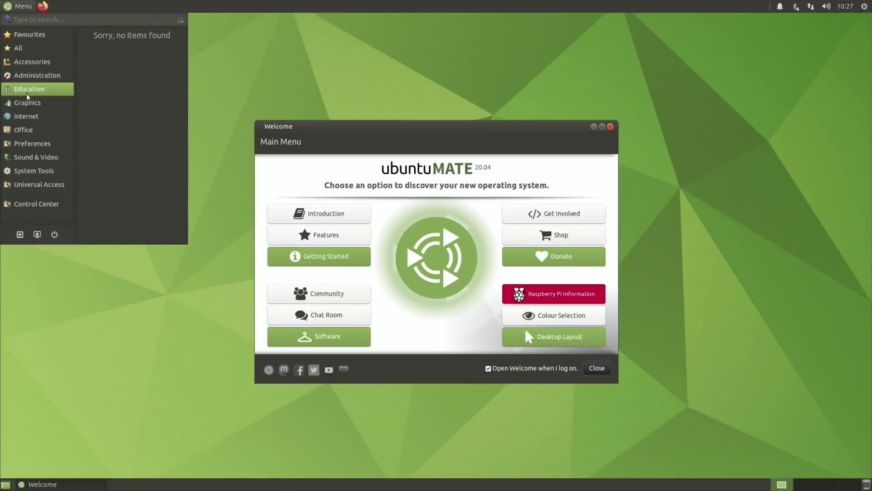
mouse_move(28, 103)
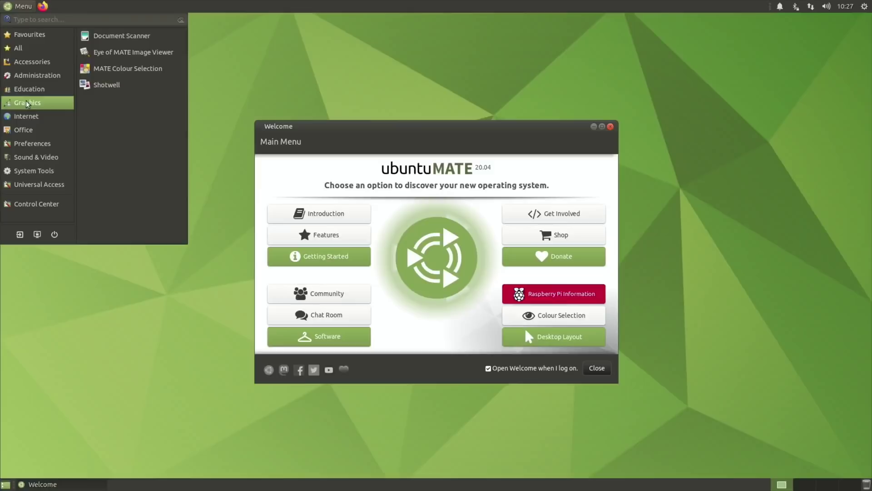
mouse_move(50, 78)
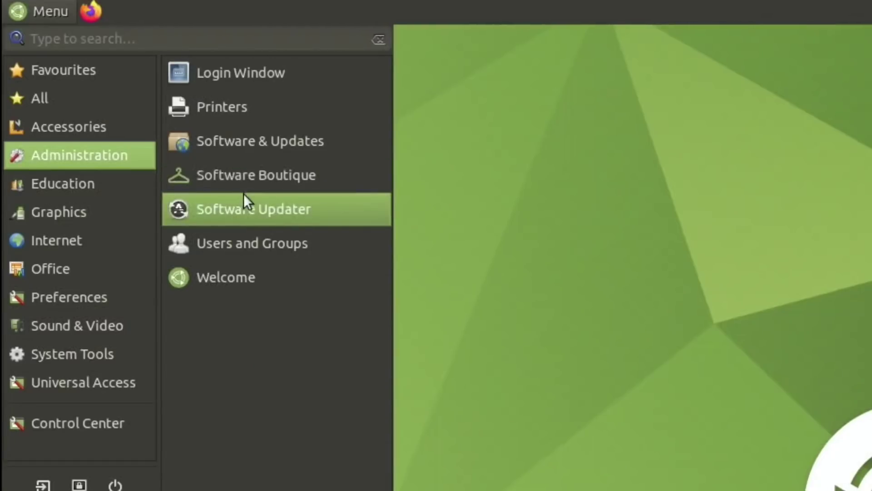
left_click(239, 178)
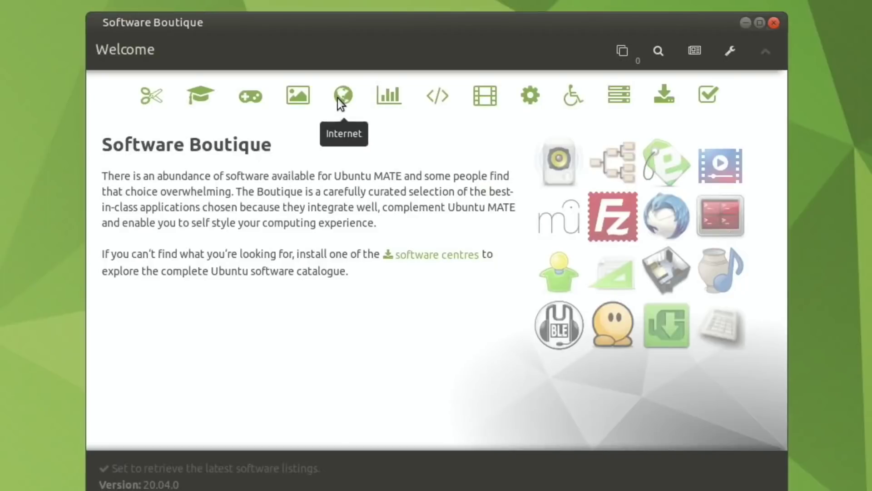
left_click(337, 98)
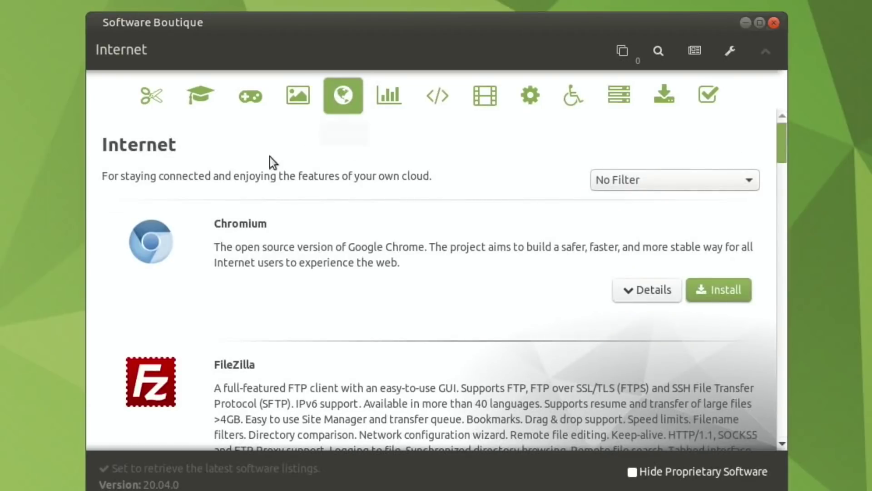
left_click(720, 298)
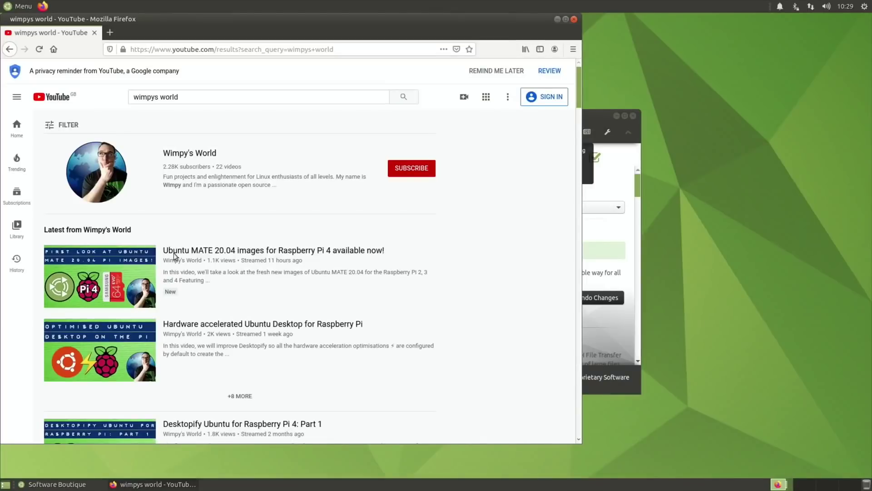
Step: Play 'Ubuntu MATE 20.04 images for Raspberry Pi 4 available now!', pause it, and minimise Firefox
left_click(265, 252)
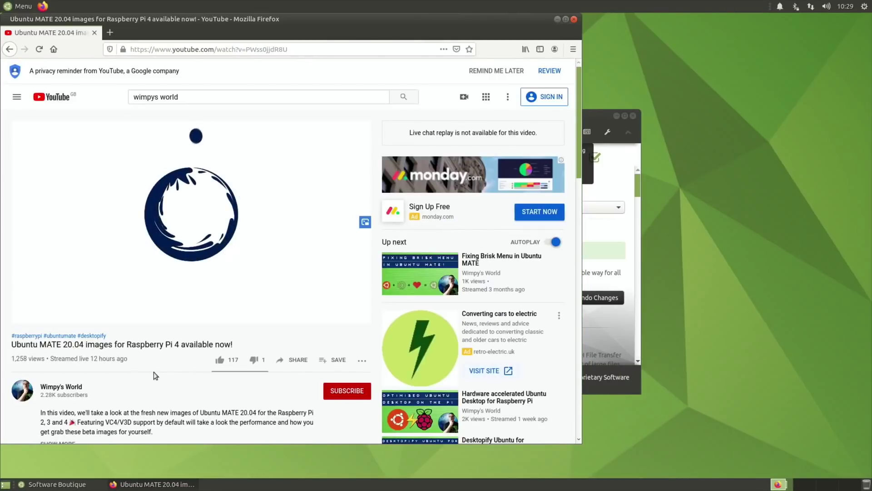
left_click(347, 172)
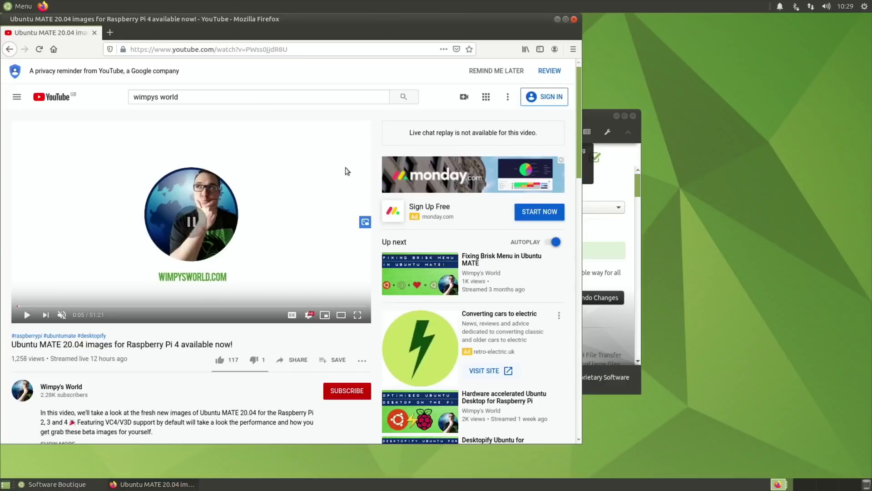
left_click(557, 20)
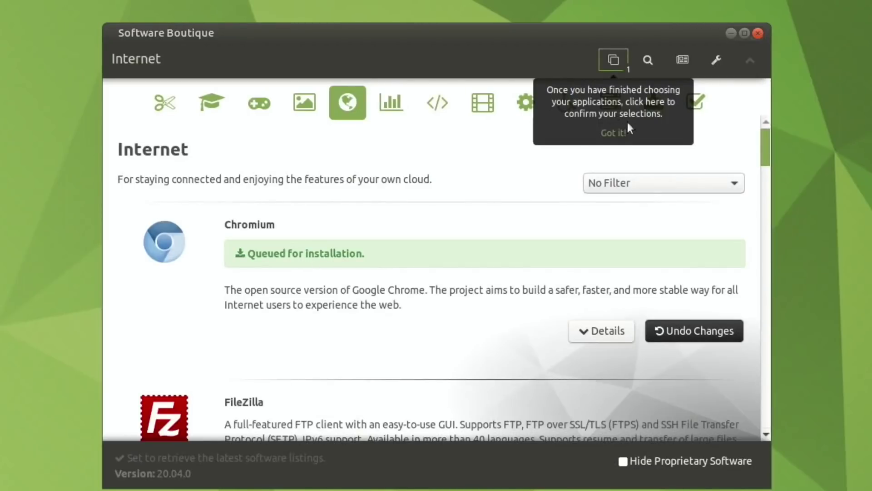
Step: Apply the Bulk Queue changes and authenticate with the account password to install Chromium
left_click(615, 133)
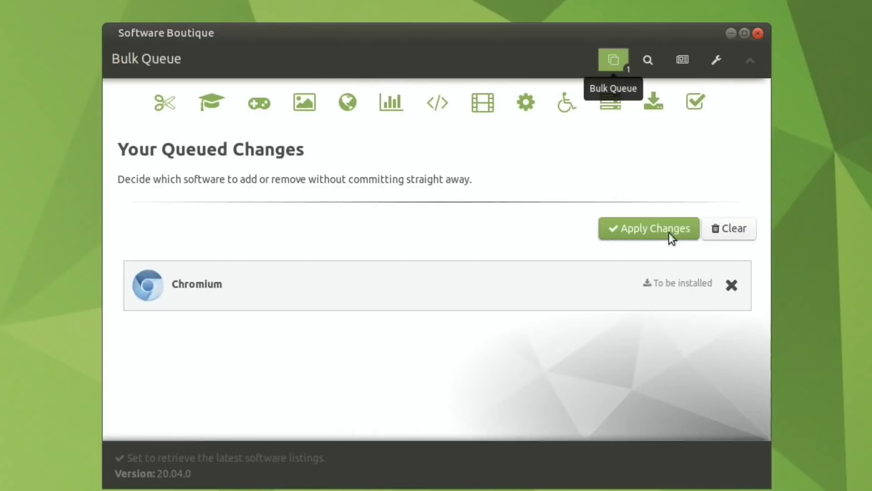
left_click(645, 231)
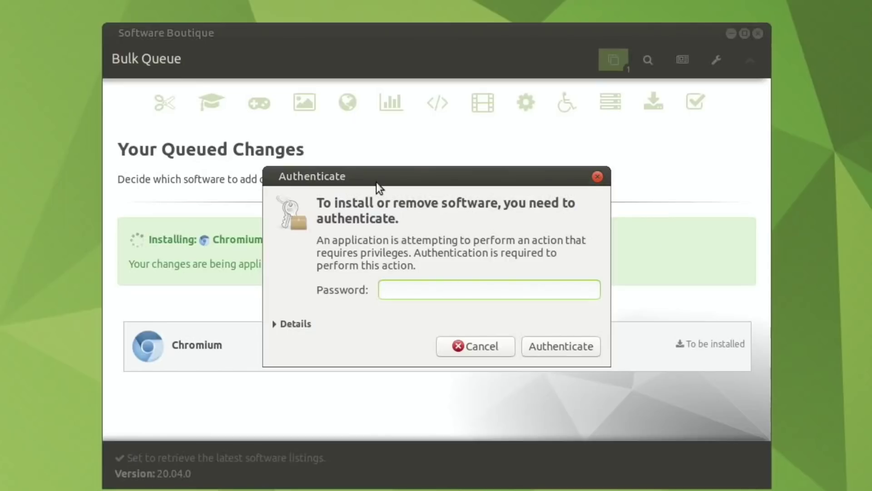
left_click_drag(376, 182, 301, 194)
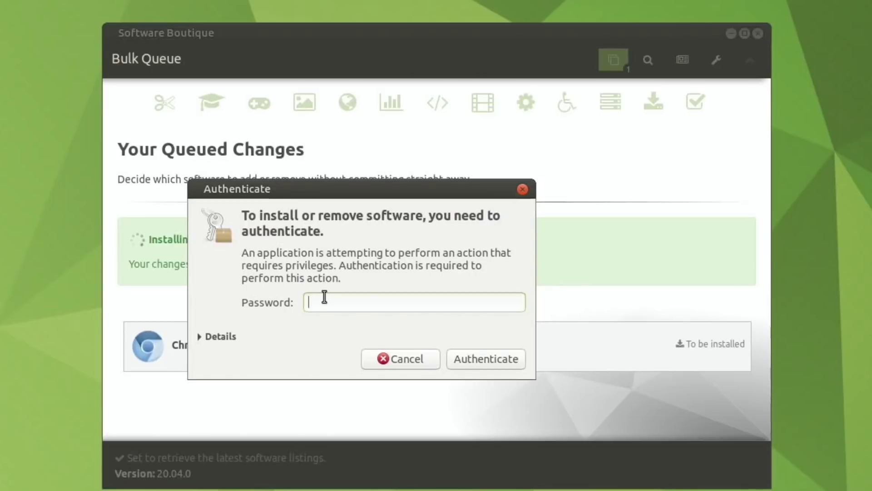
type("*******")
key("Return")
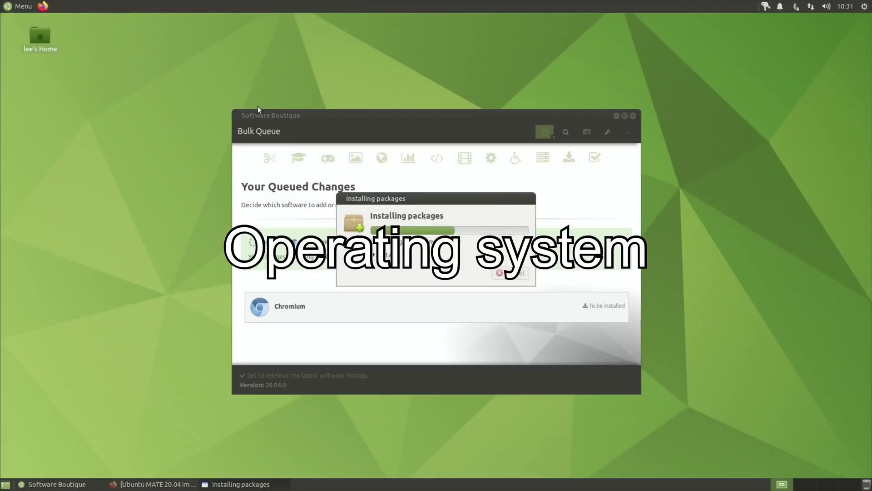
Step: Look through the desktop context menu and the panel calendar
right_click(153, 197)
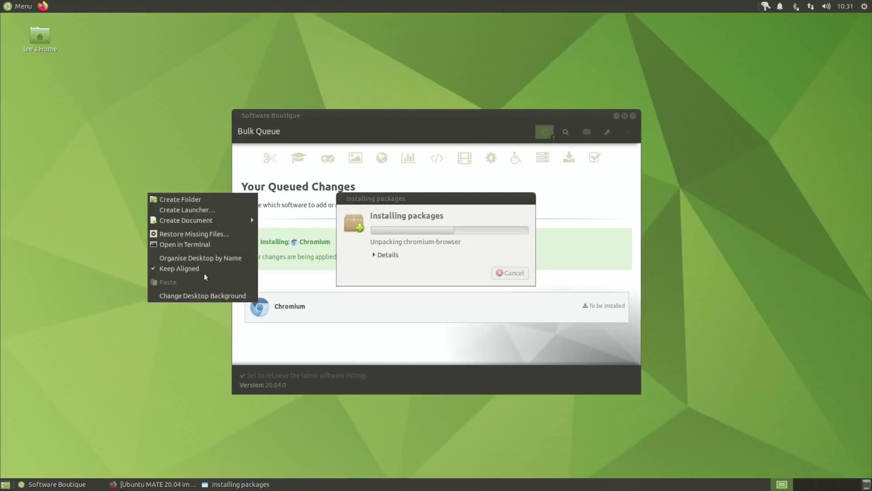
mouse_move(204, 220)
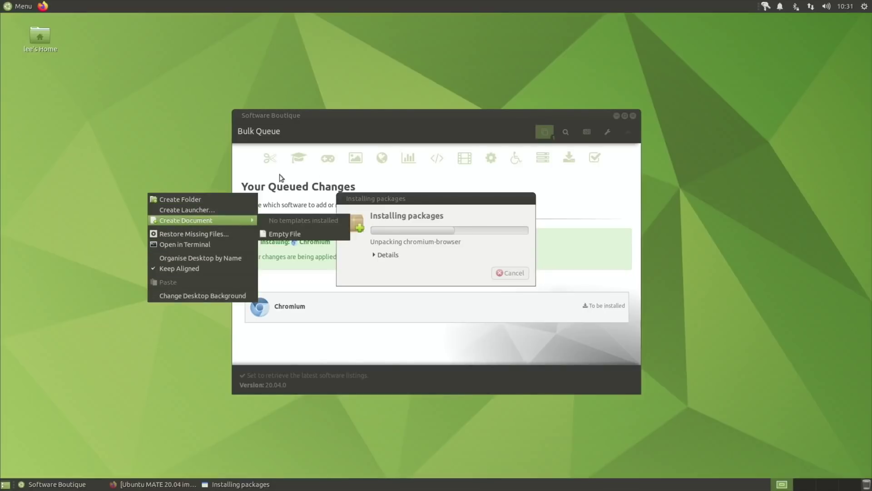
left_click(819, 43)
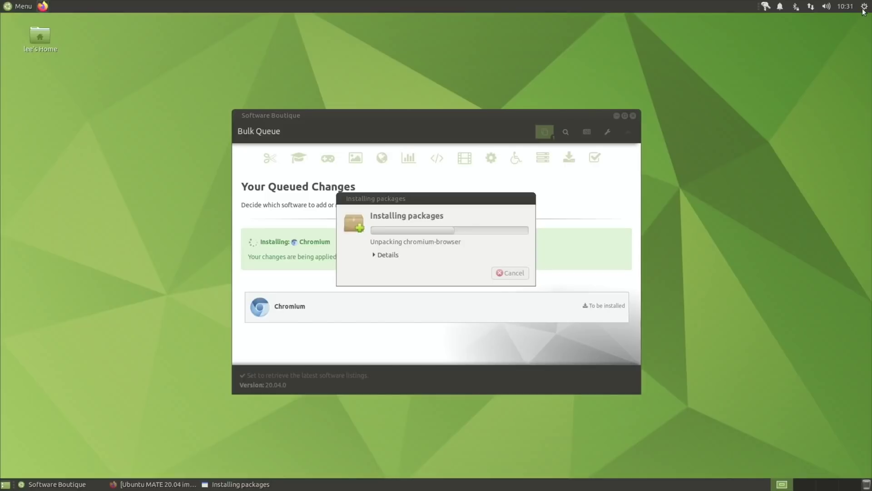
left_click(864, 8)
left_click(845, 7)
left_click(863, 14)
Step: Check Displays in Control Center shows 1920 x 1080 at 60 Hz, closing without changes
left_click(864, 7)
left_click(799, 45)
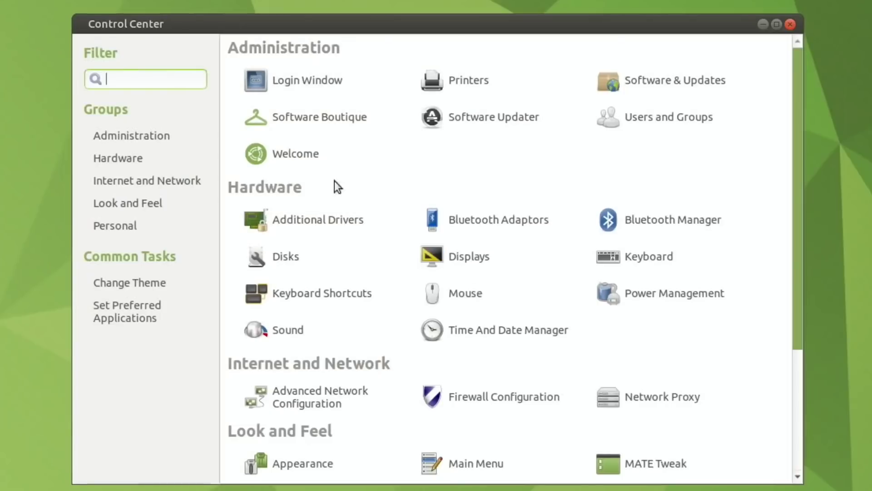
type("dis")
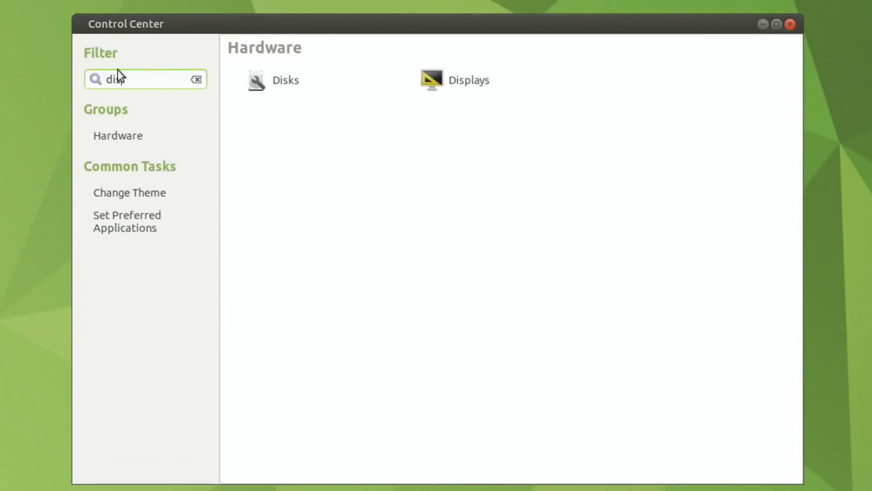
left_click(427, 83)
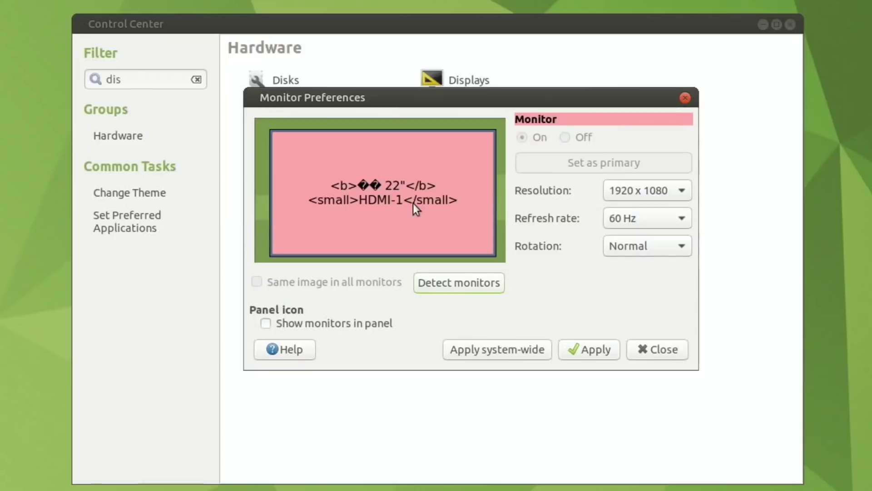
left_click(670, 192)
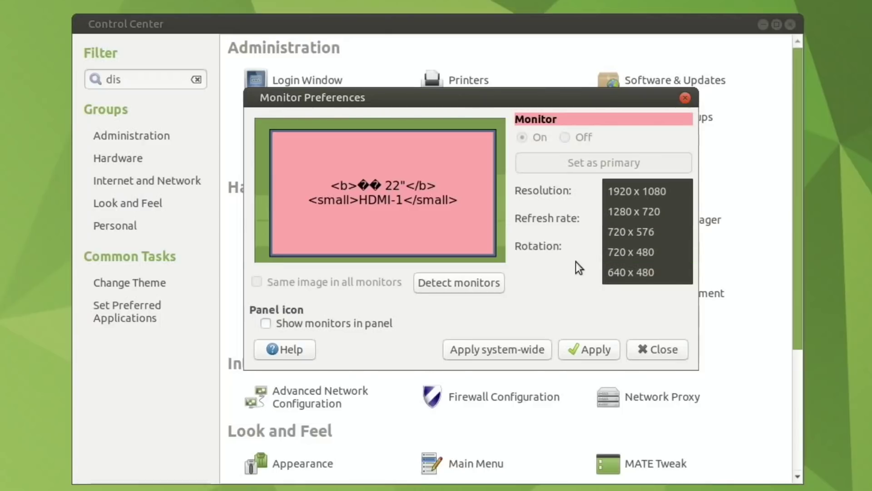
key("Escape")
key("Escape")
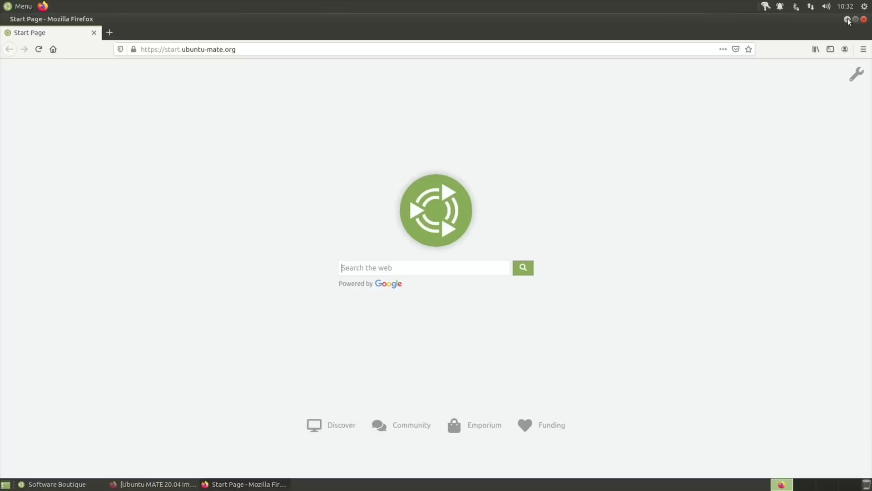
Step: Browse from the home folder to /boot/firmware in Caja and open usercfg.txt
left_click(848, 19)
double_click(35, 34)
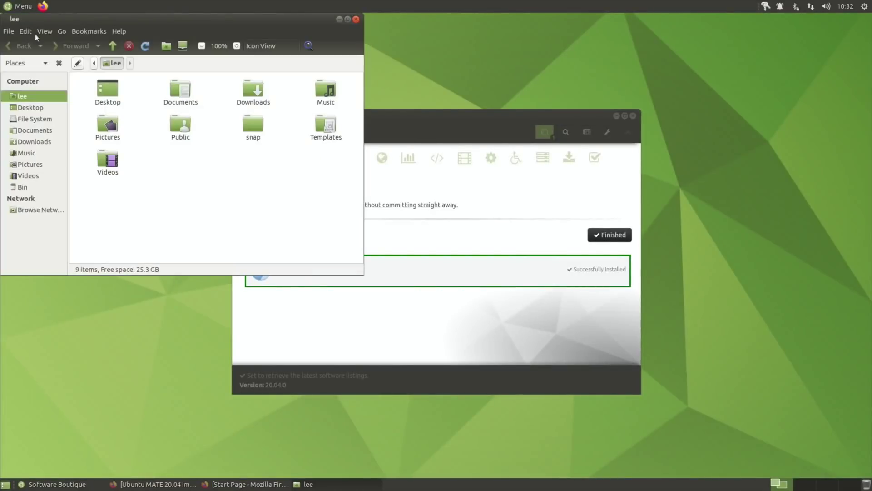
left_click_drag(143, 18, 211, 99)
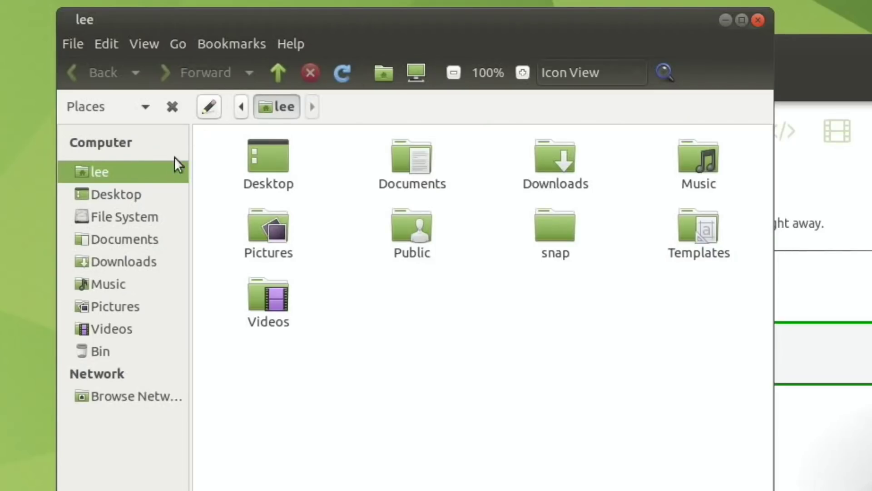
left_click(134, 214)
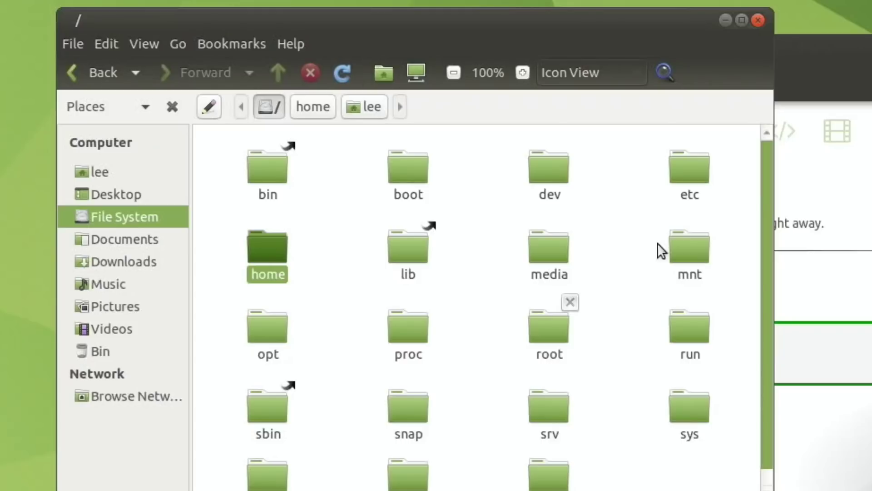
double_click(411, 176)
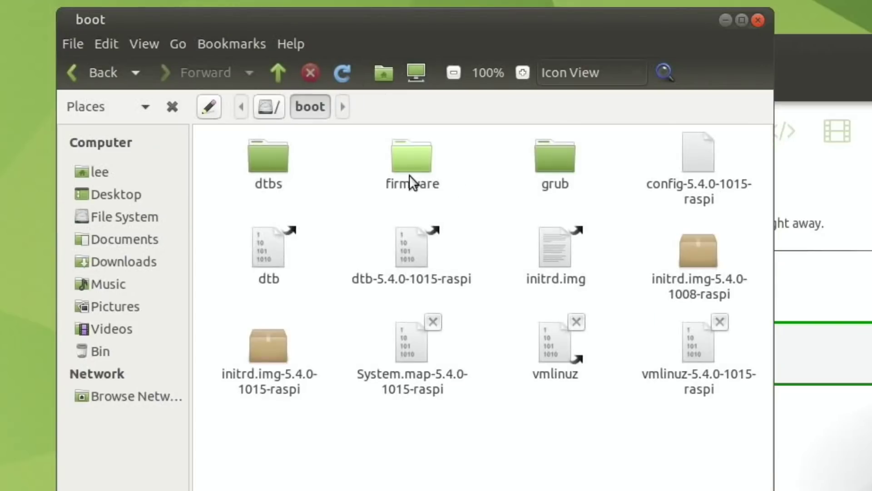
double_click(401, 169)
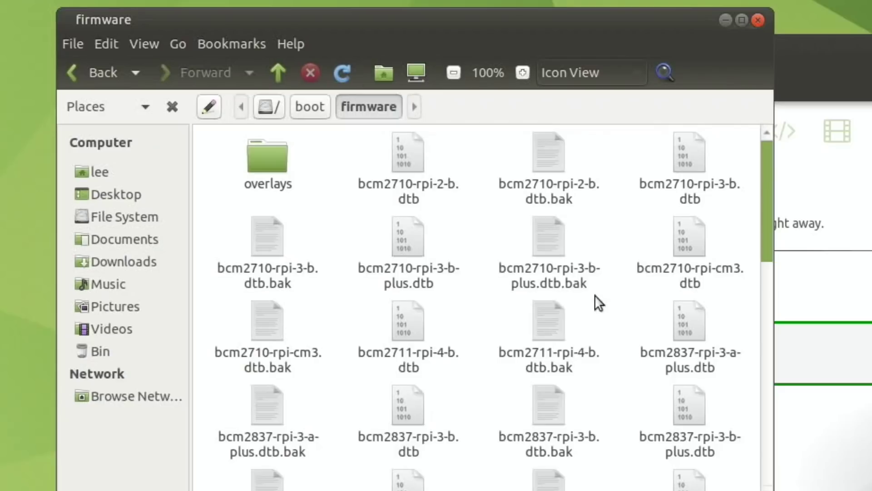
left_click_drag(764, 228, 759, 466)
double_click(551, 387)
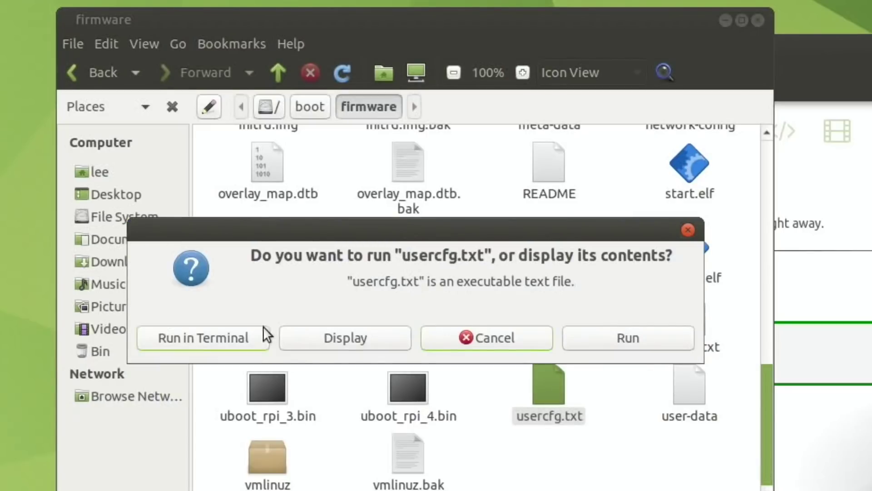
Step: Display the read-only usercfg.txt in Pluma, then close it
left_click(318, 339)
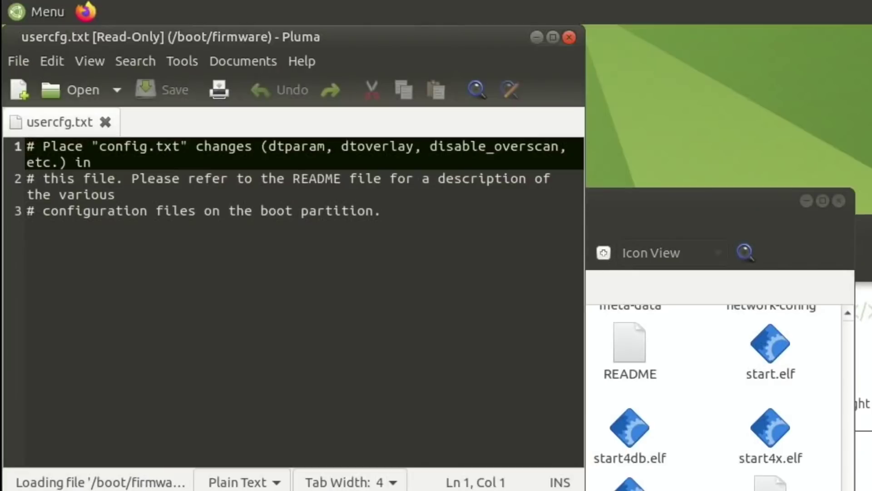
left_click(568, 38)
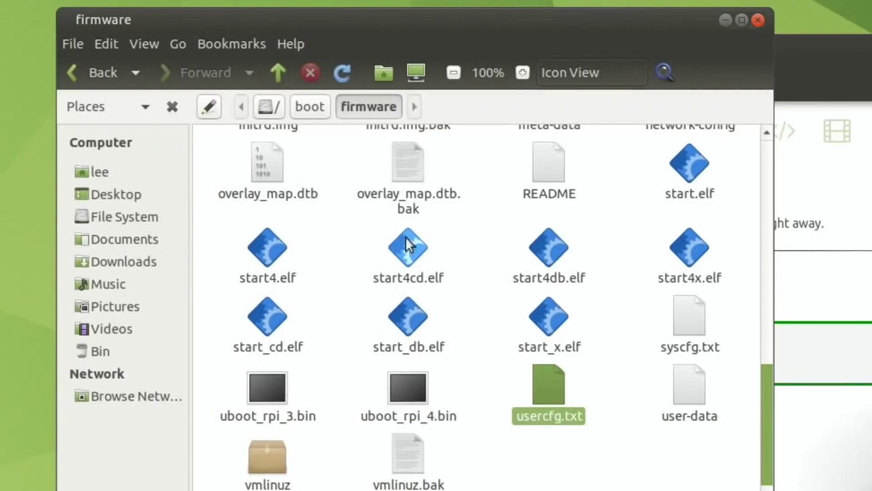
scroll(405, 236, "up", 5)
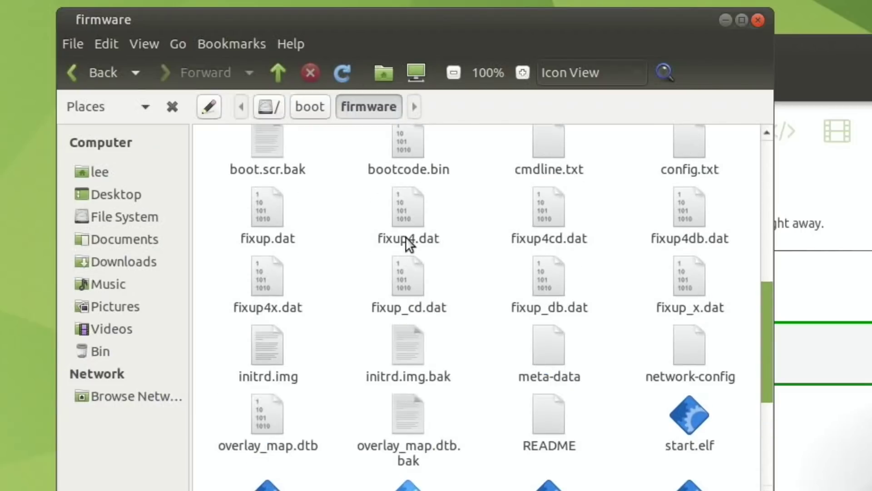
Step: Display config.txt, scroll through its boot settings, then close Pluma
double_click(679, 156)
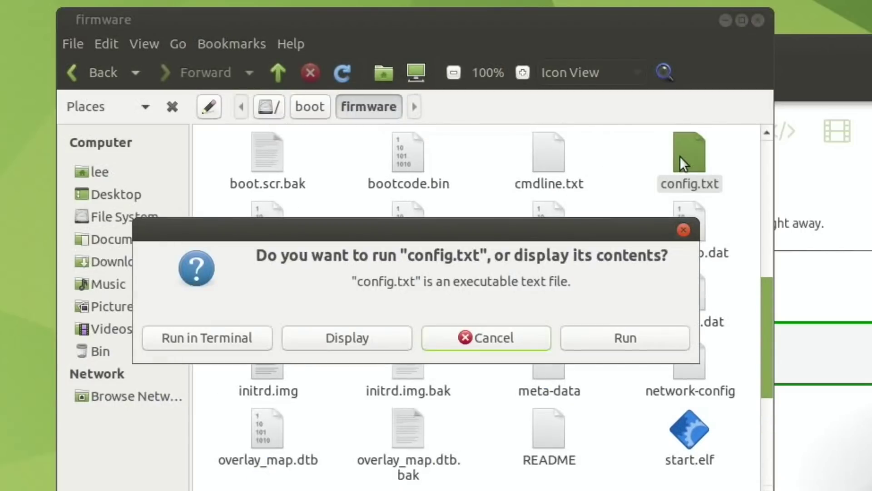
left_click(359, 338)
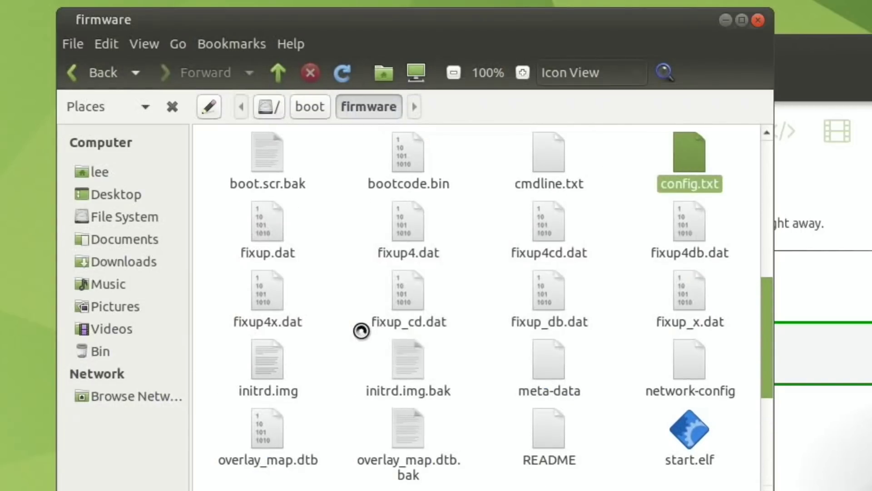
scroll(331, 389, "down", 5)
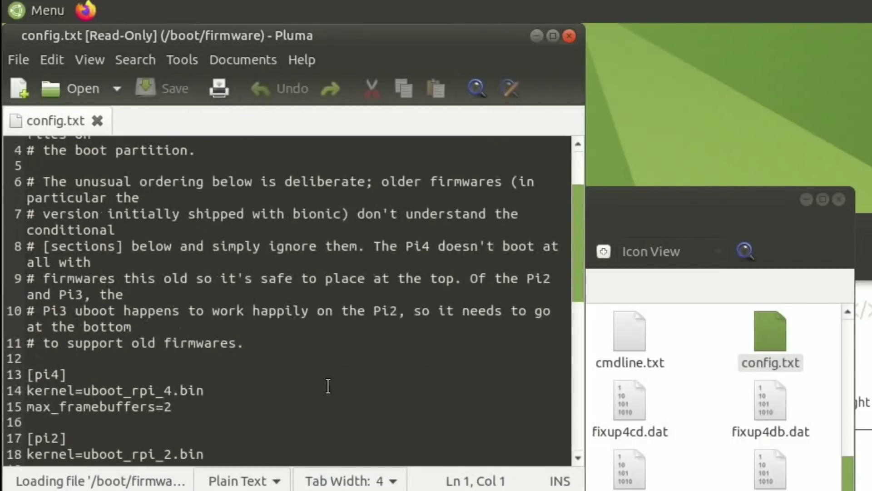
scroll(328, 386, "down", 3)
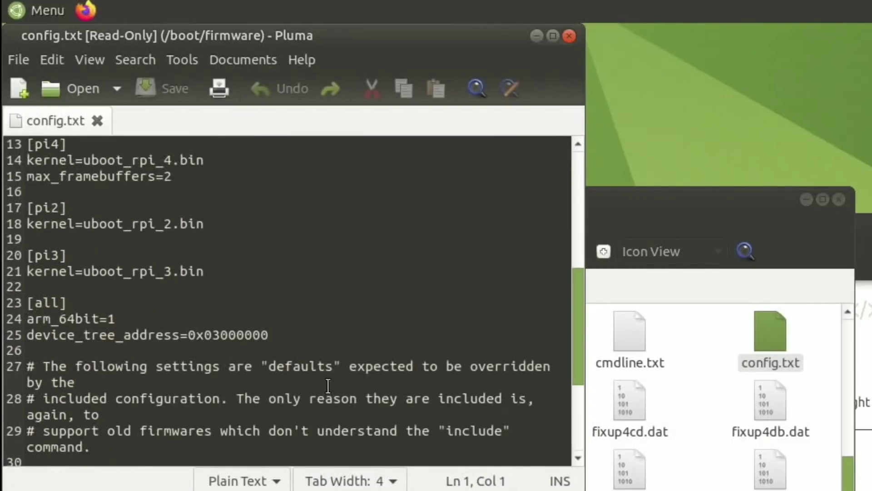
scroll(328, 386, "down", 6)
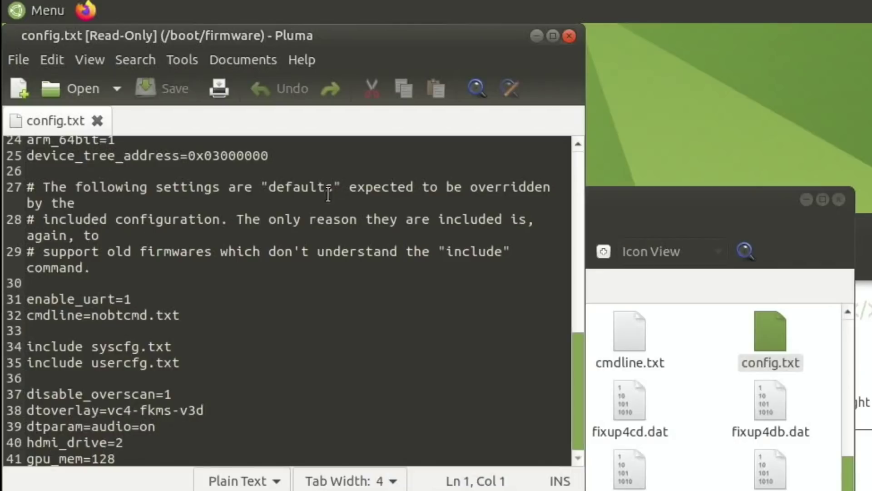
scroll(328, 192, "up", 10)
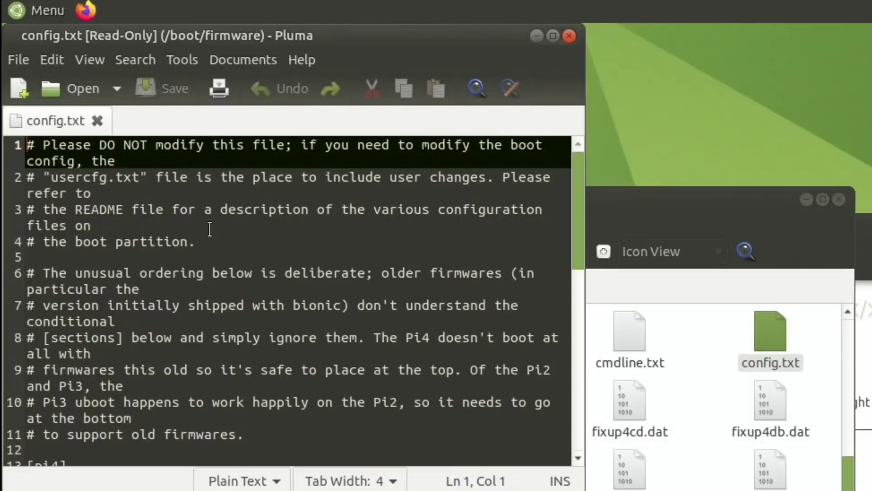
scroll(210, 230, "down", 10)
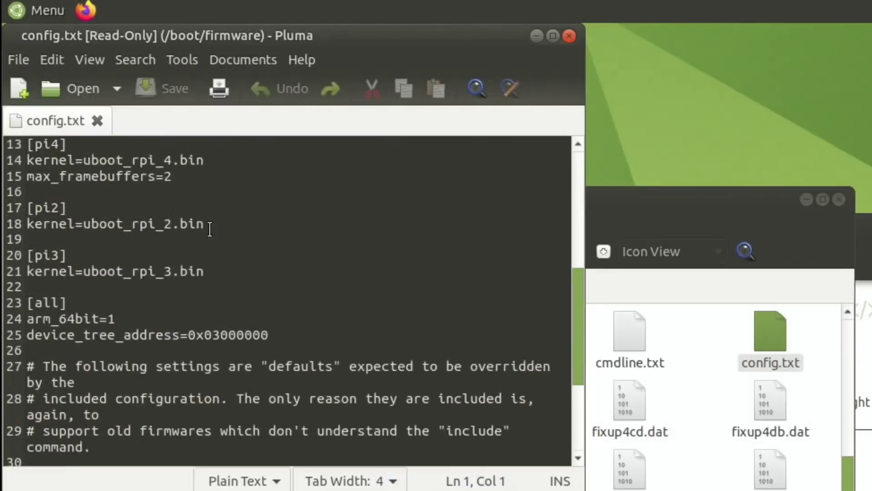
scroll(210, 229, "up", 10)
scroll(210, 230, "down", 8)
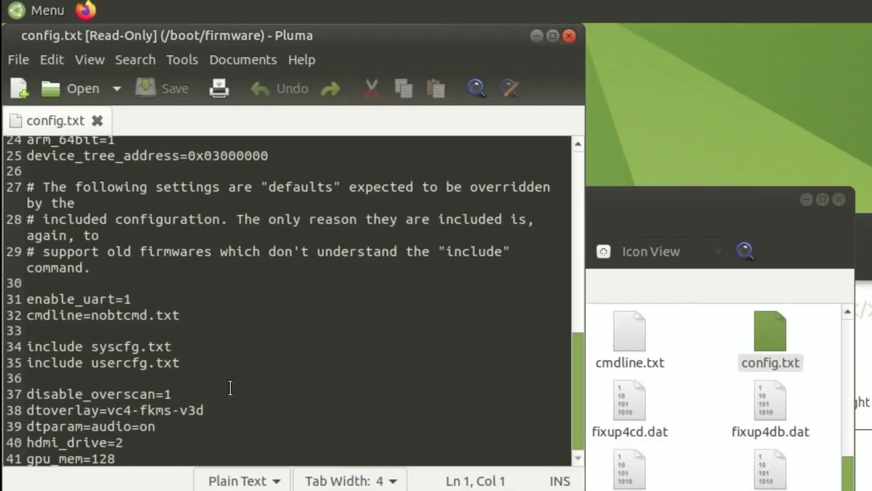
scroll(231, 388, "up", 8)
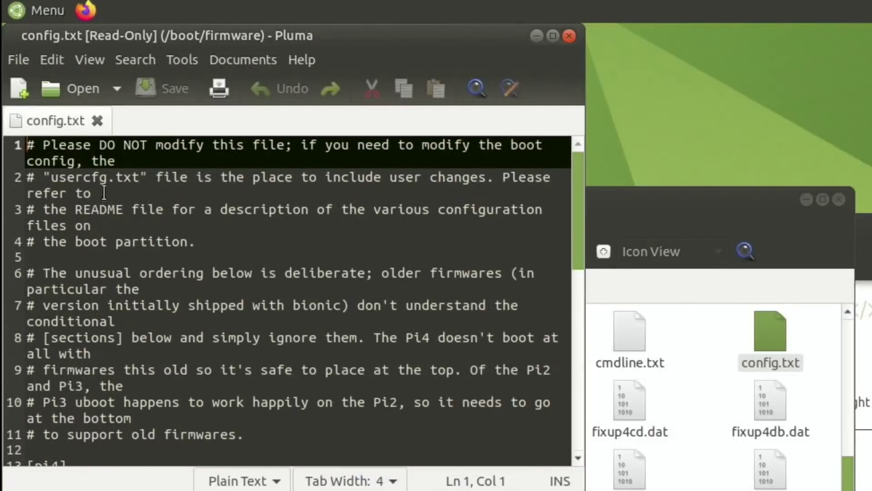
left_click(568, 36)
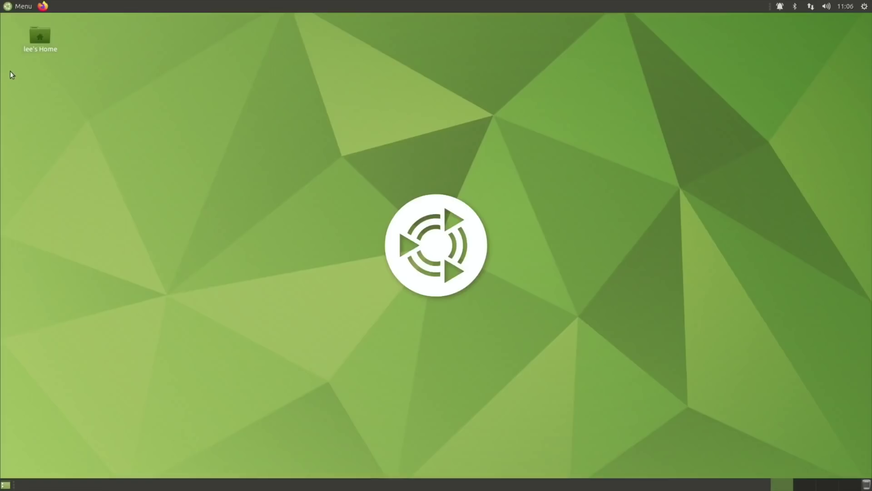
Step: Shut down Ubuntu MATE via the application menu's power button
left_click(9, 6)
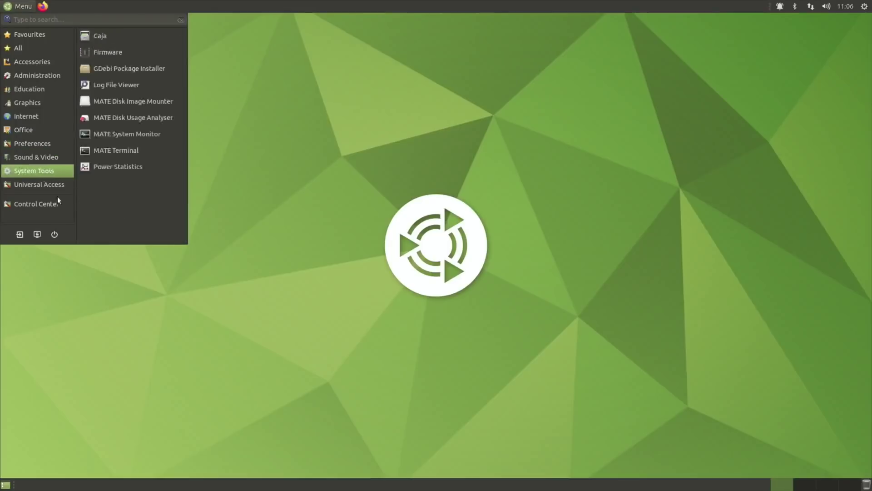
left_click(54, 234)
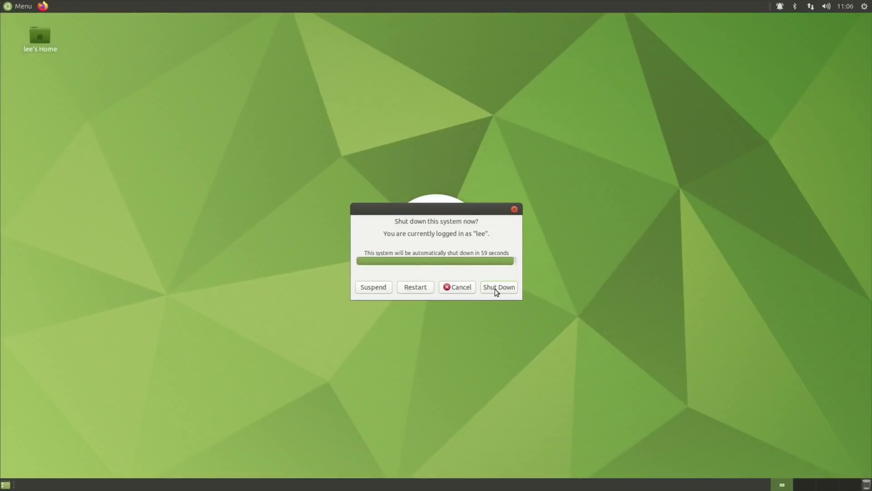
left_click(498, 290)
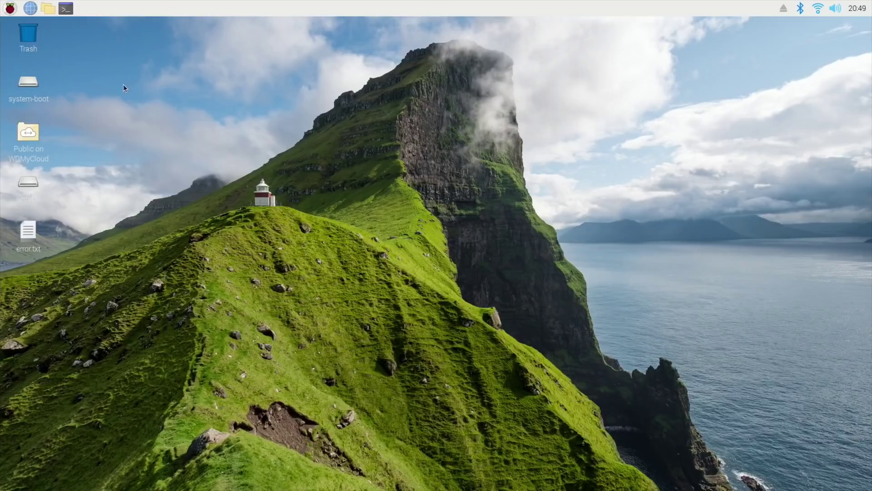
Step: Open the system-boot drive, scroll down to usercfg.txt and open it in the text editor
double_click(25, 82)
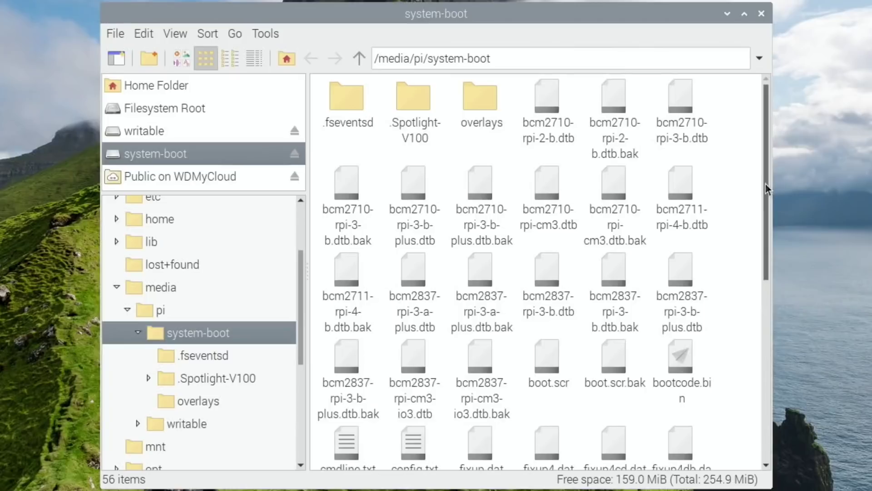
left_click_drag(767, 185, 755, 364)
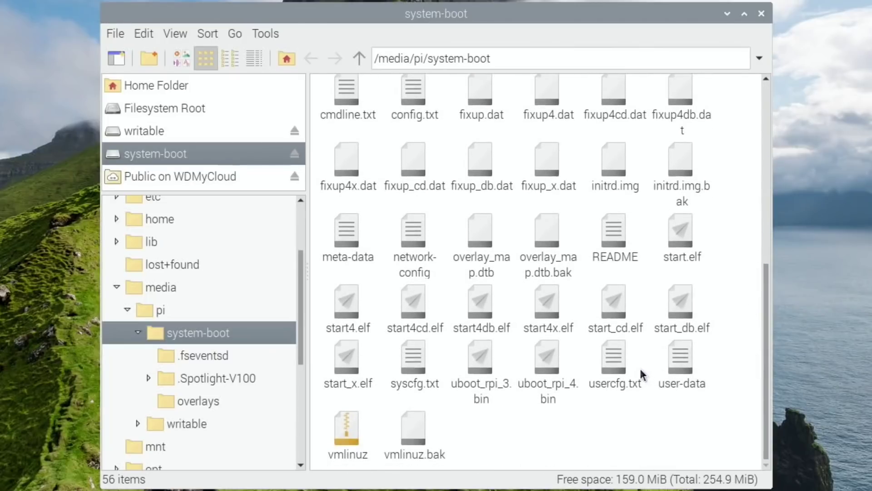
double_click(615, 365)
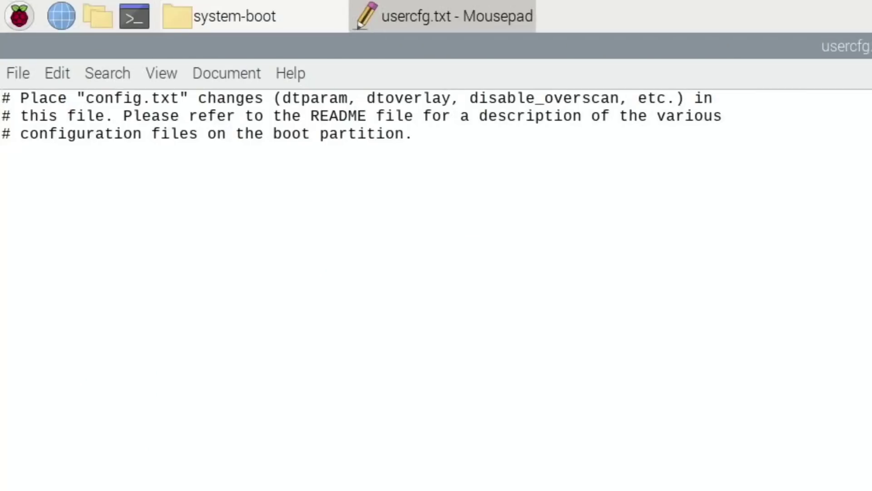
Step: Paste the three overclock settings on a new line below the comments in usercfg.txt
left_click(454, 150)
key("Return")
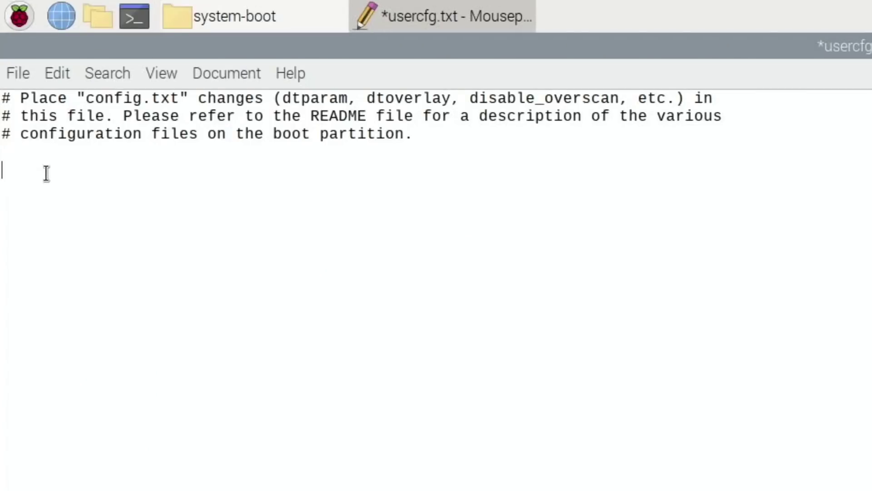
right_click(46, 173)
left_click(108, 304)
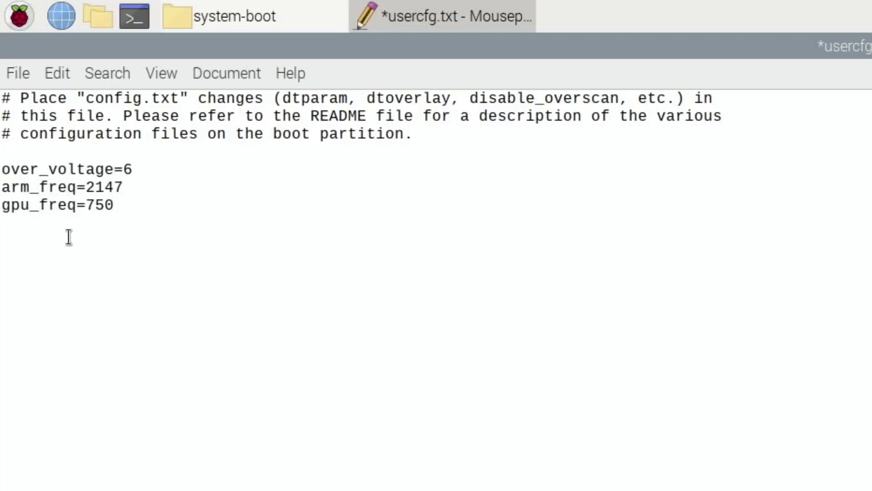
Step: Change over_voltage from 6 to 8 and save usercfg.txt
left_click(136, 172)
key("BackSpace")
type("8")
left_click(18, 72)
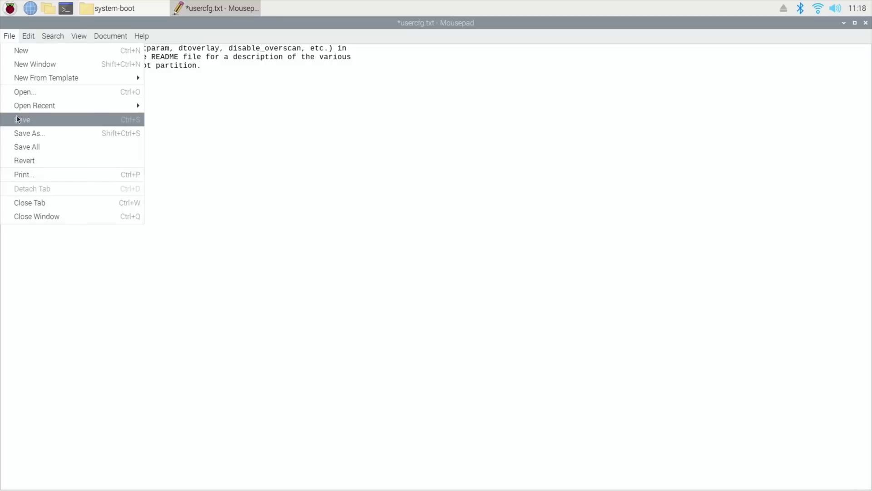
left_click(38, 245)
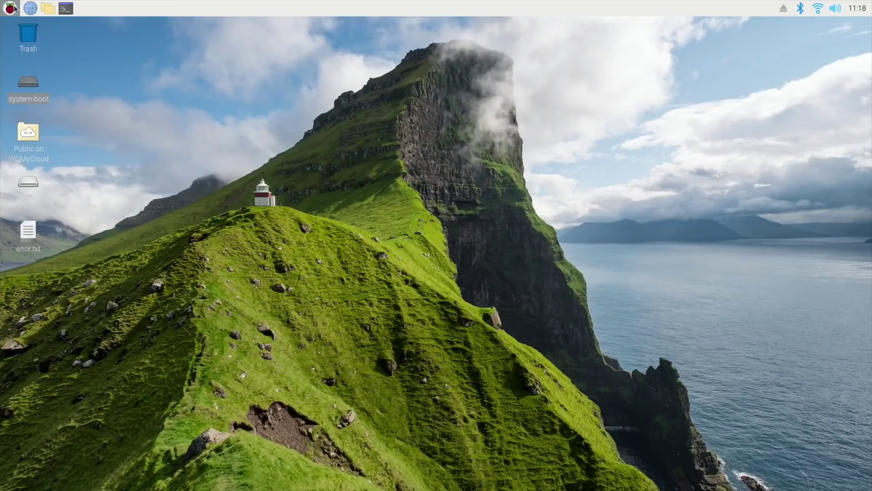
Step: Restart from the Raspberry menu's shutdown options into Ubuntu MATE and dismiss the Welcome window
left_click(11, 8)
left_click(28, 212)
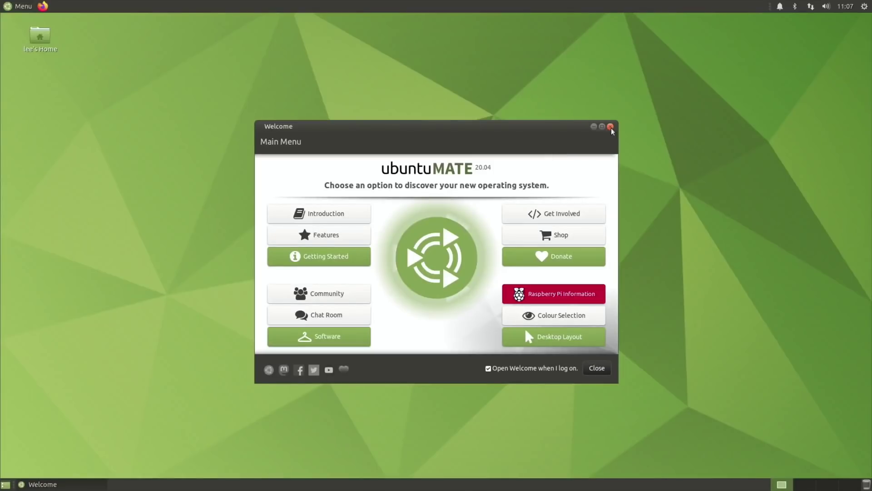
left_click(611, 127)
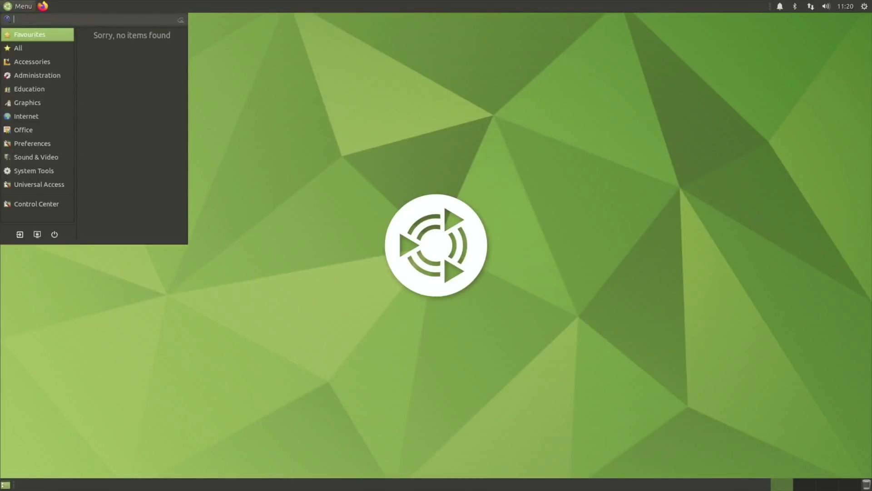
Step: Launch MATE Terminal via a 'ter' search, install neofetch, and run it to show the 2.200GHz CPU
type("ter")
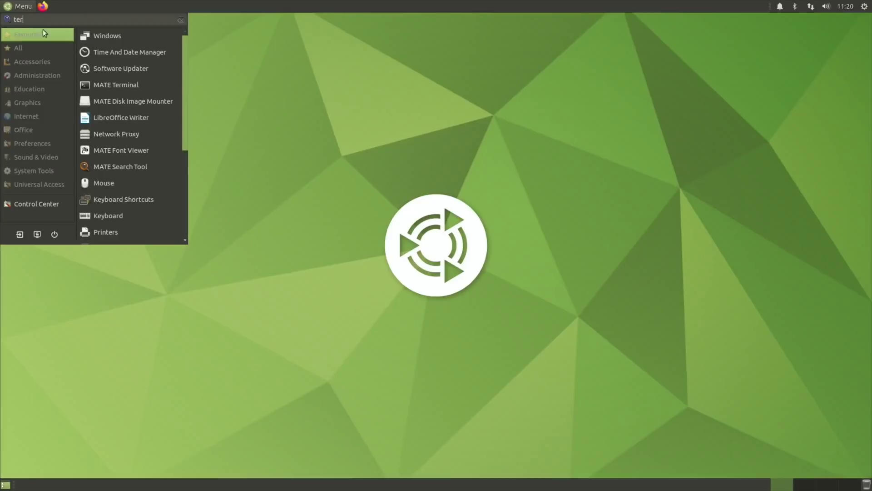
left_click(97, 85)
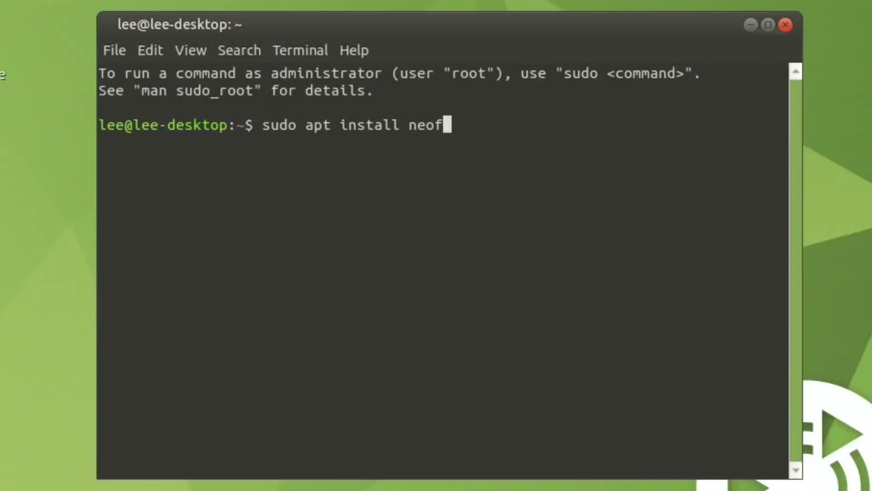
type("h")
key("Return")
type("y")
key("Return")
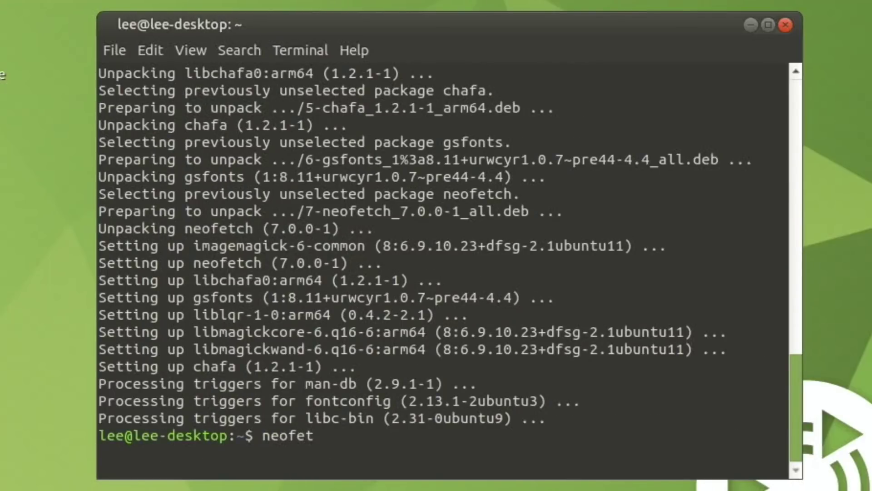
type("neofetch")
key("Return")
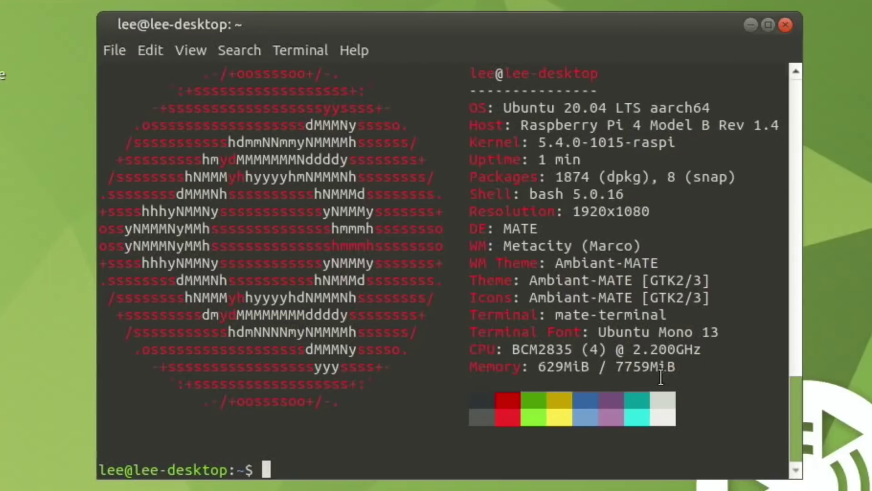
Step: Close the terminal and open the WebGL Samples result from Google's 'webglsamples' search
left_click(786, 26)
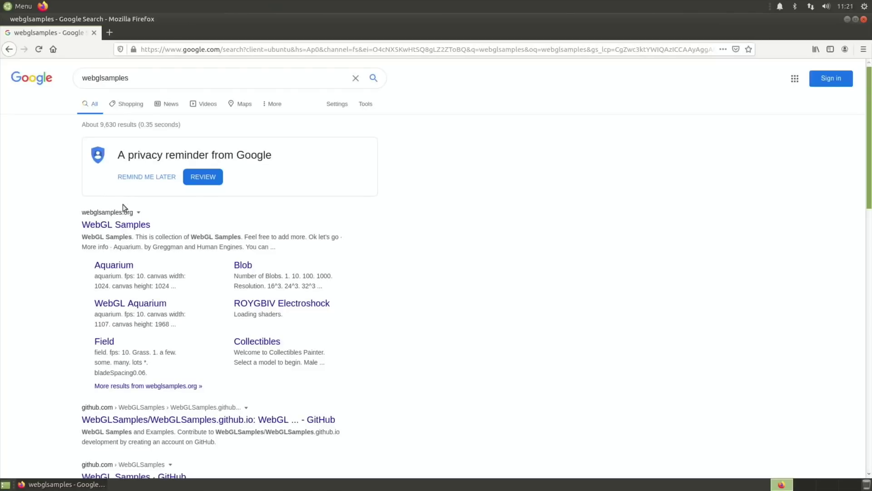
left_click(123, 228)
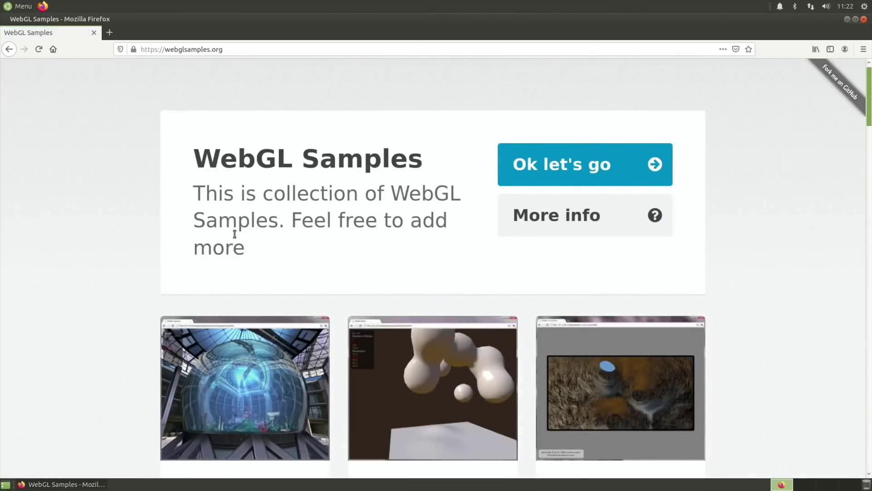
Step: Run the Aquarium demo with 100, then 1, 1000 and finally 5000 fish
scroll(234, 229, "down", 5)
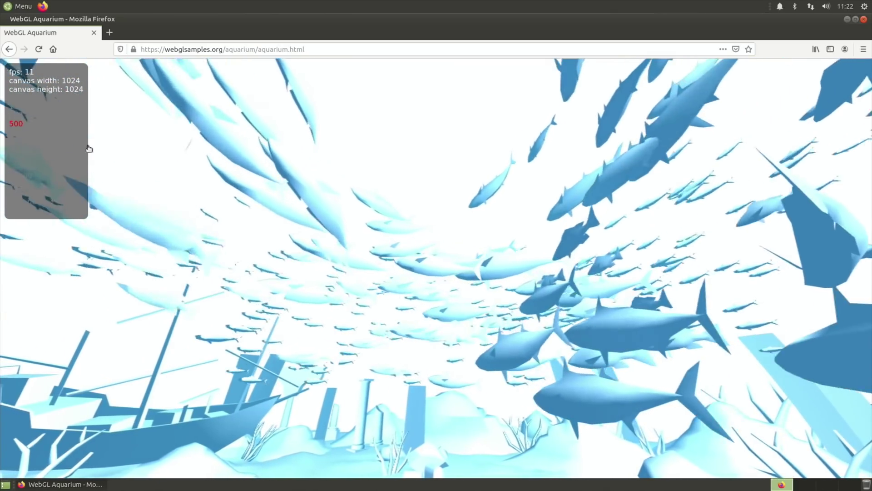
mouse_move(16, 121)
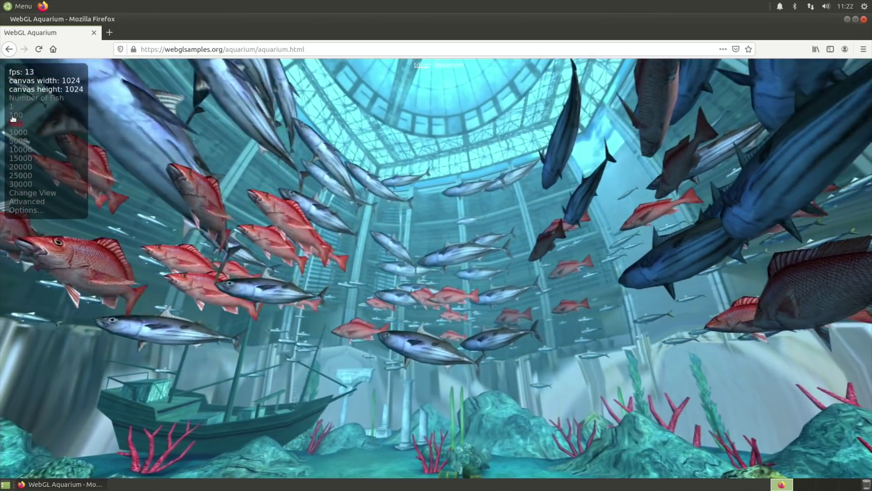
left_click(13, 117)
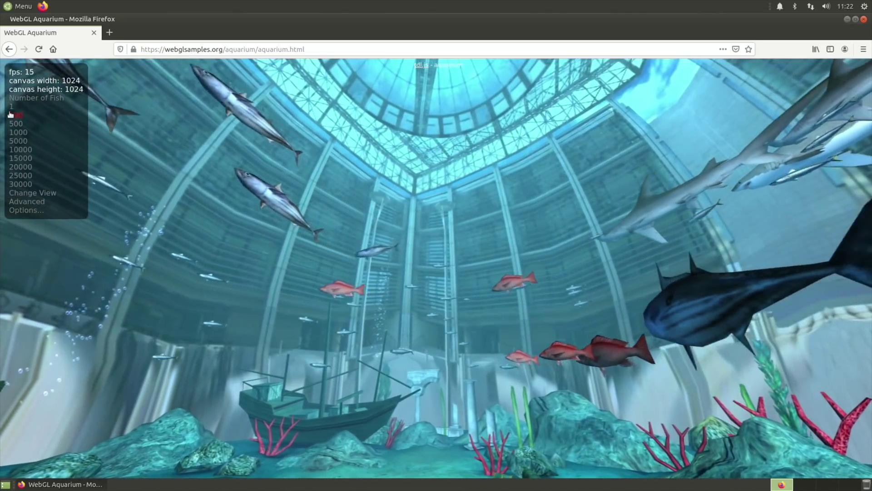
left_click(11, 108)
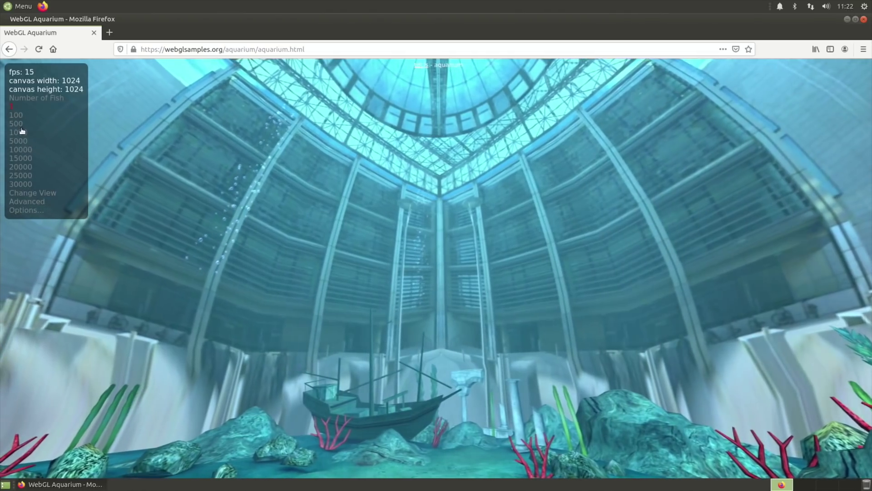
left_click(21, 132)
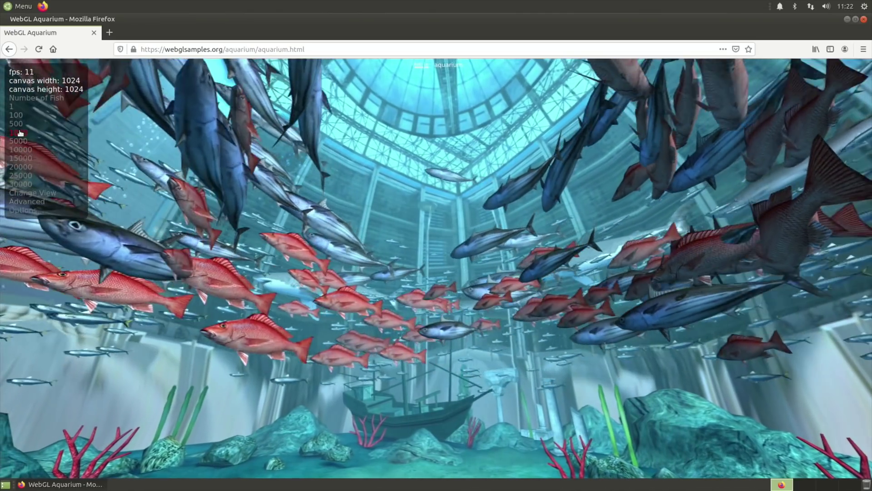
left_click(23, 141)
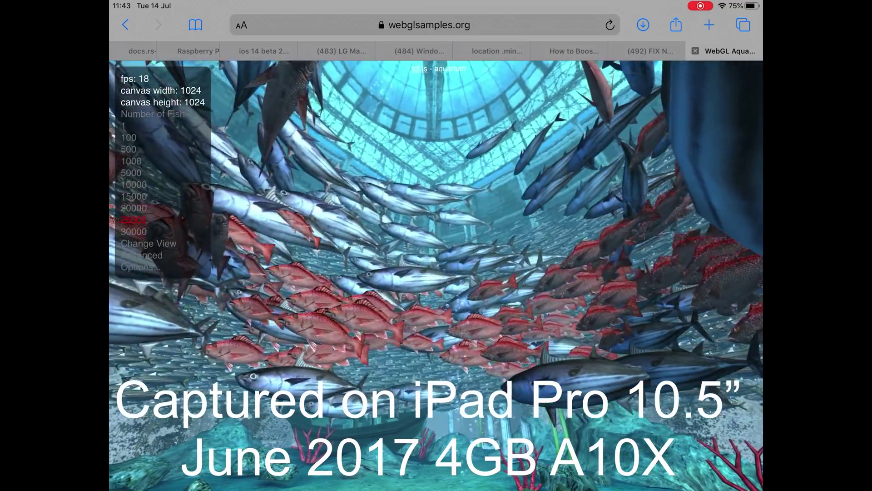
Step: Step the Aquarium fish count down through 20000, 15000 and 10000 to 5000
left_click(134, 208)
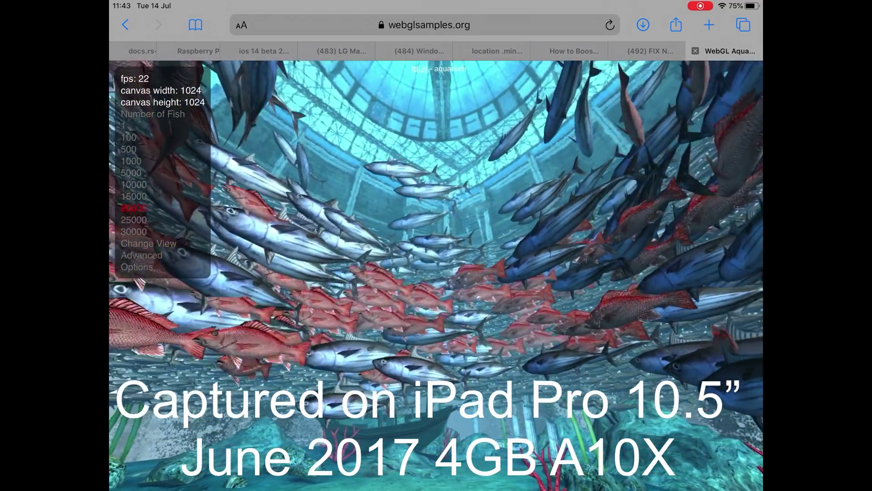
left_click(133, 195)
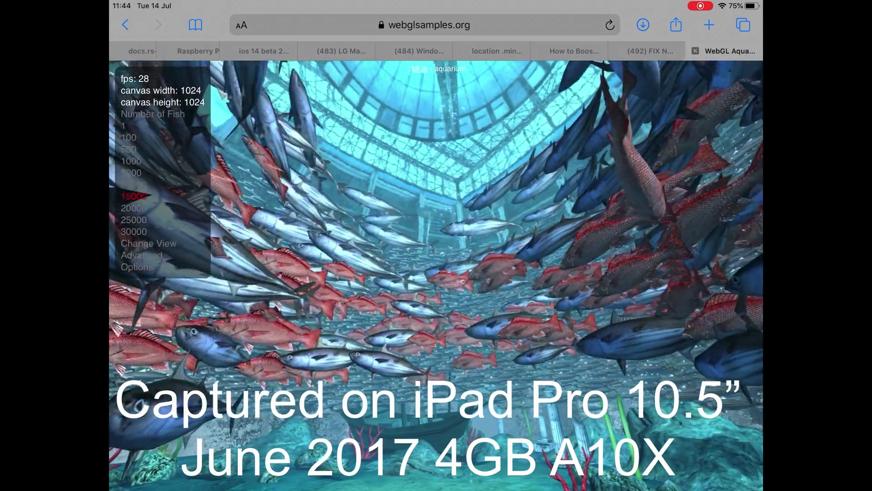
left_click(134, 184)
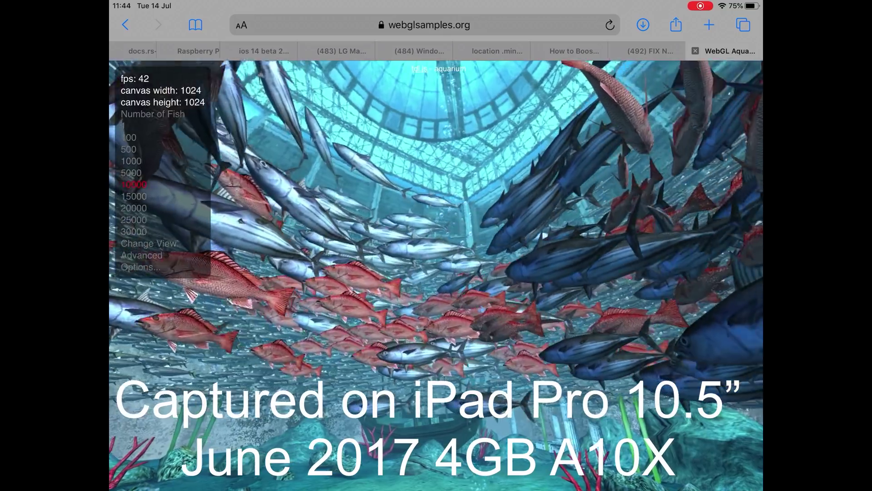
left_click(131, 173)
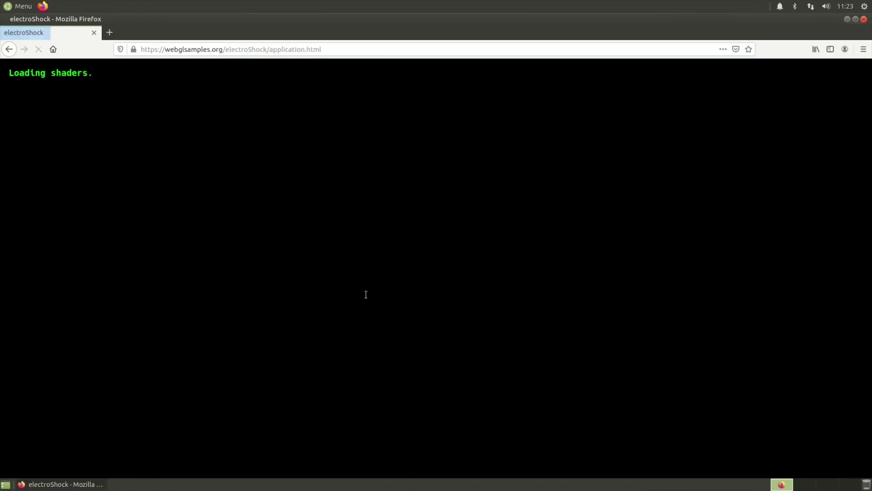
Step: Take control of the ElectroShock scene and walk forward with W toward the green cube
left_click(275, 272)
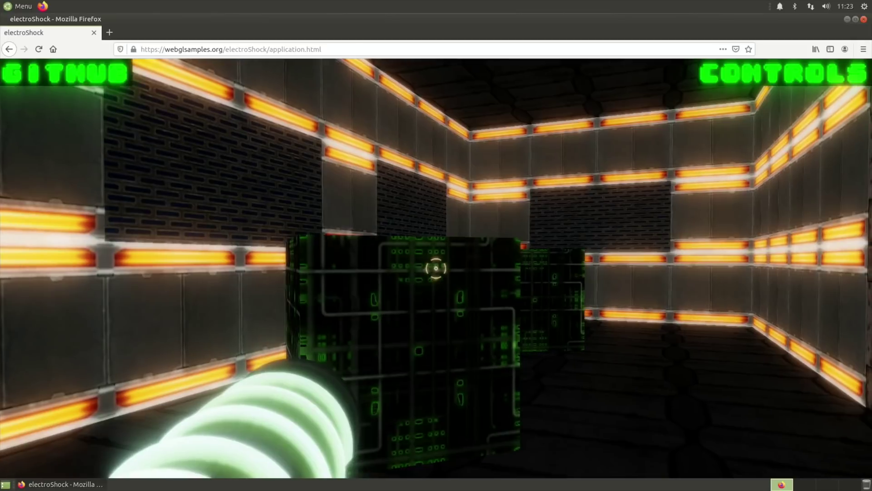
key("w")
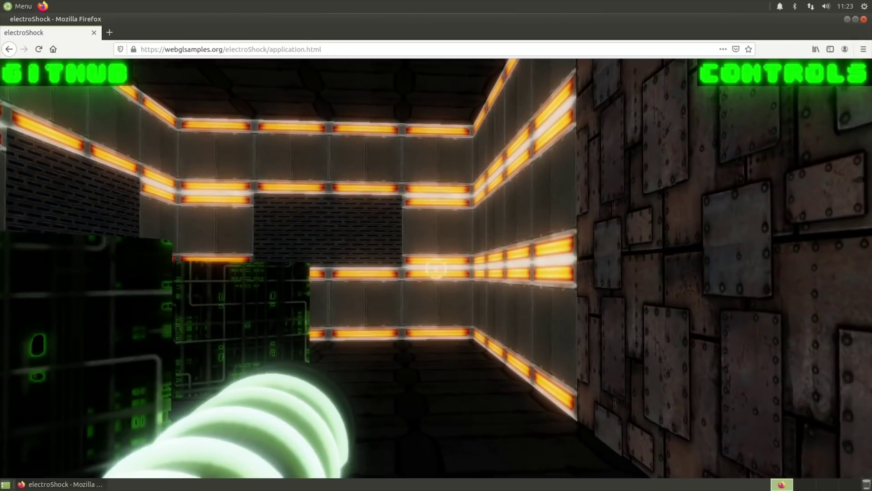
key("w")
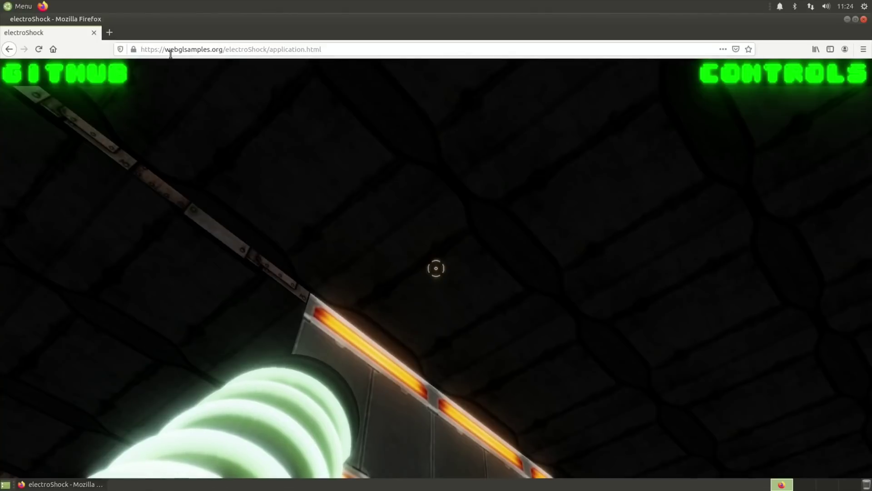
Step: Go to YouTube and skip the ad to start the Stadia motocross video
left_click(167, 53)
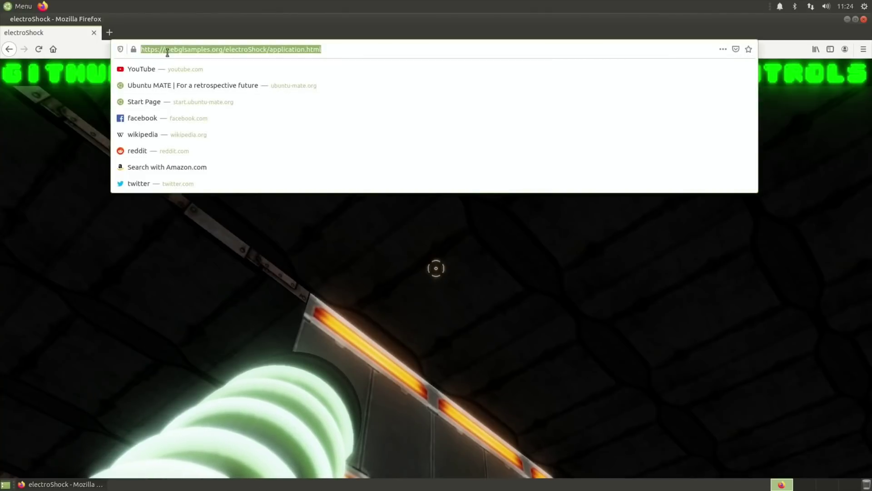
type("you")
key("Return")
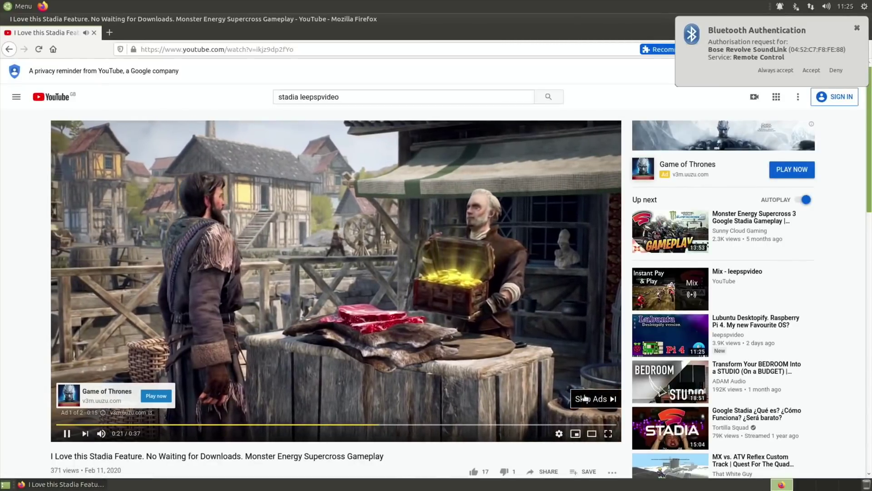
left_click(585, 399)
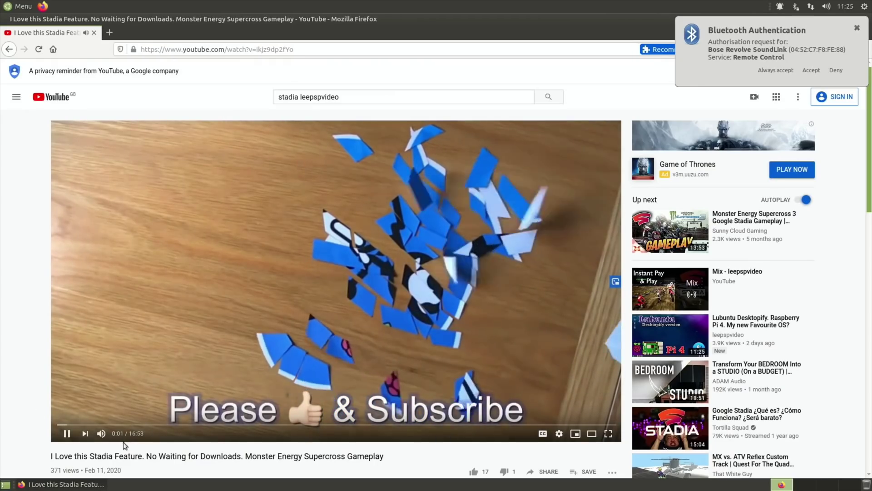
Step: Mute the video and skip ahead to about 3:32
mouse_move(99, 436)
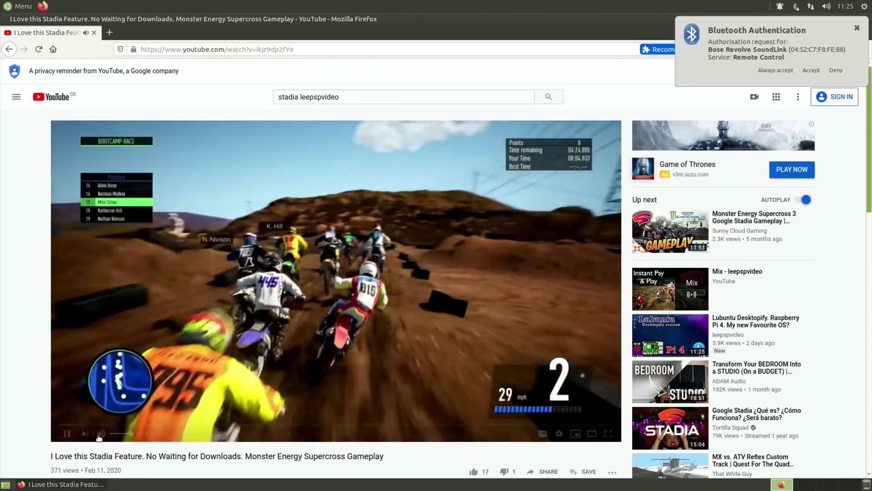
left_click(99, 435)
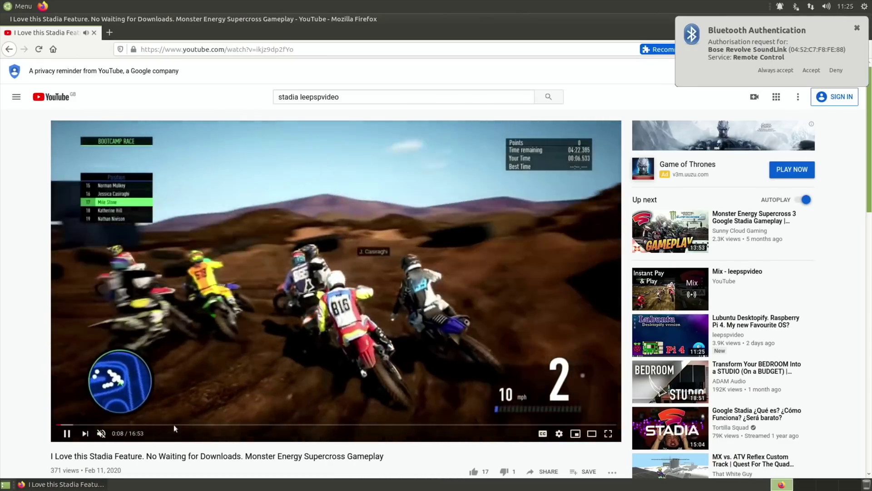
left_click(173, 424)
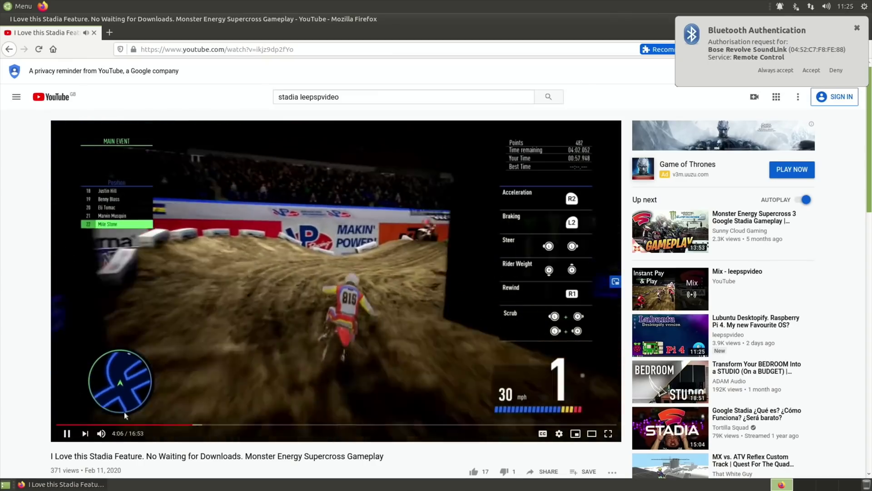
left_click(101, 433)
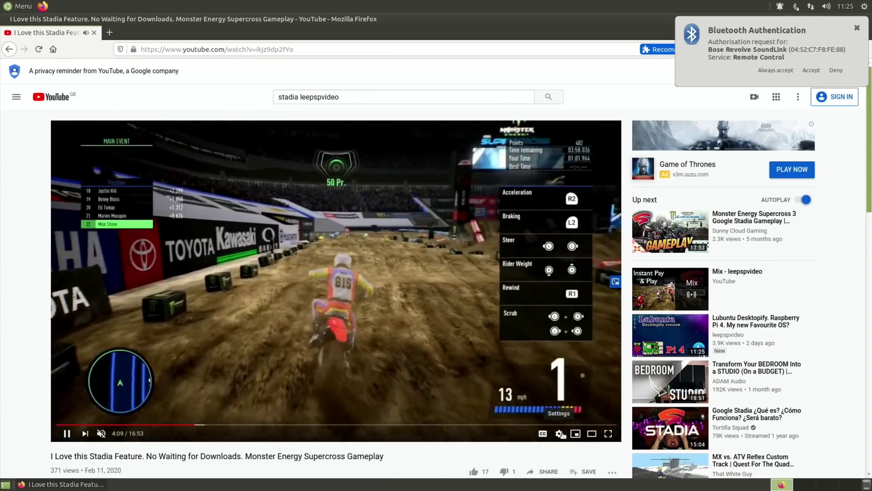
Step: Set the video quality to 1080p60 and resume playback
left_click(560, 434)
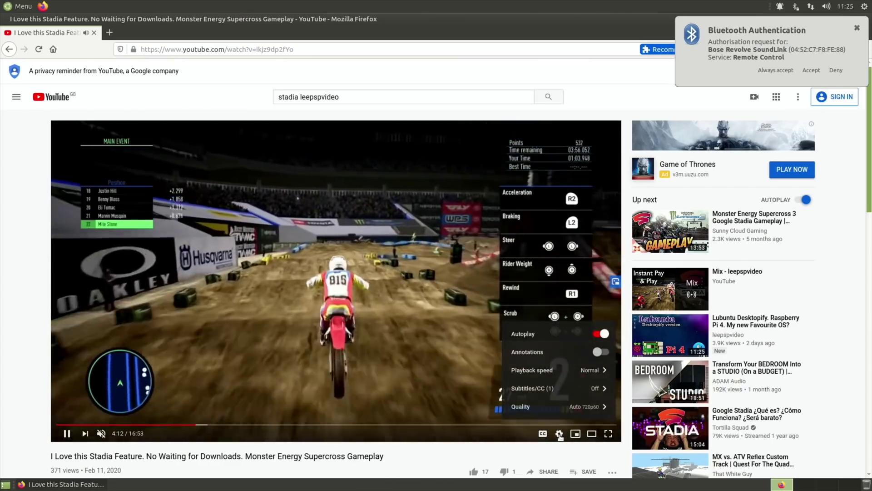
left_click(560, 434)
left_click(560, 434)
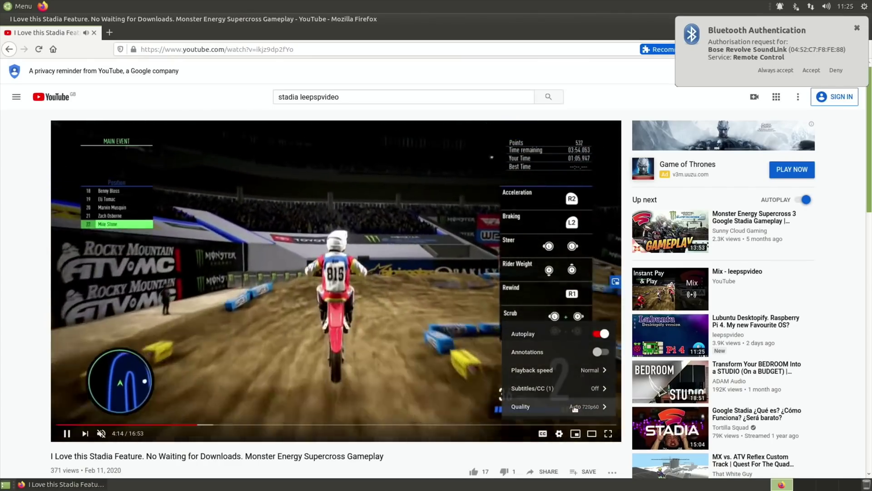
left_click(574, 409)
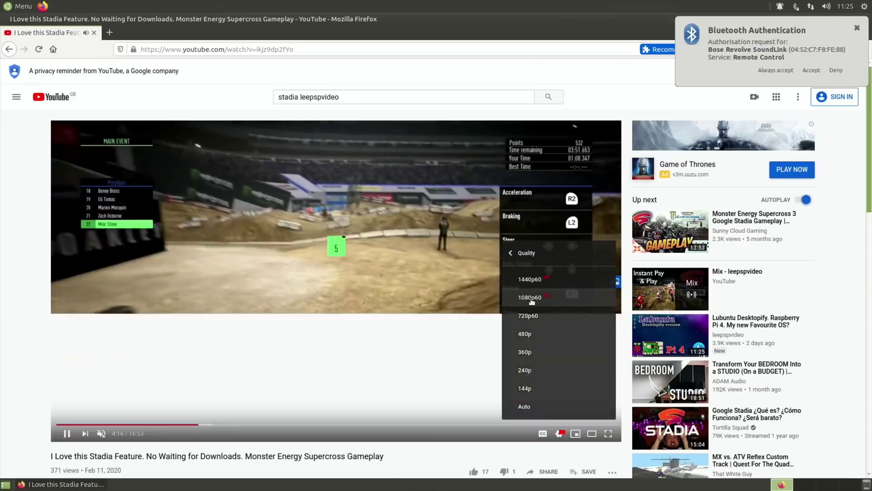
left_click(532, 298)
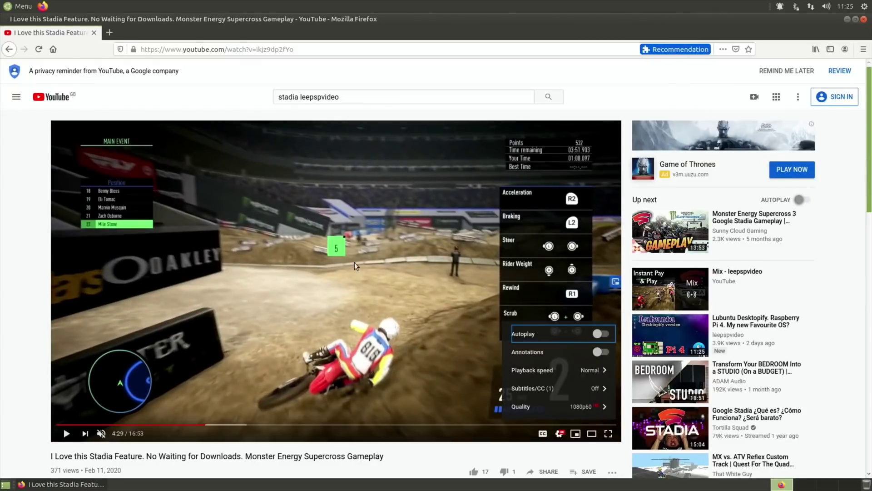
left_click(67, 434)
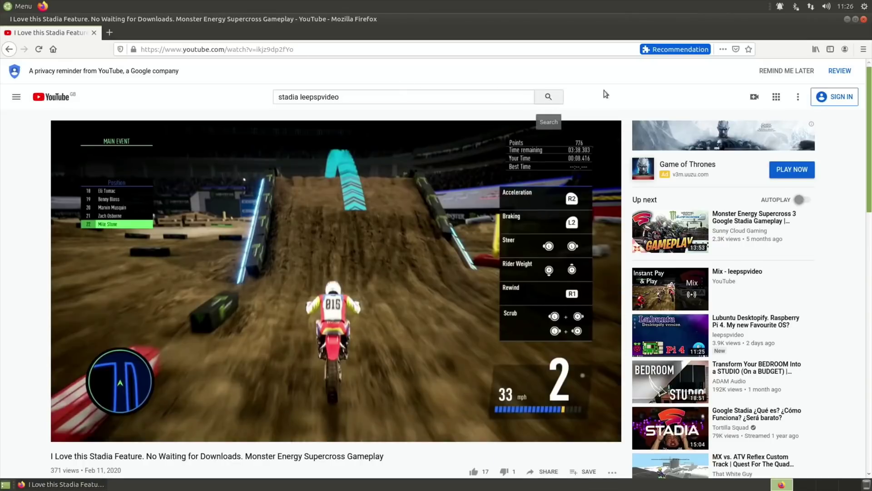
left_click(863, 50)
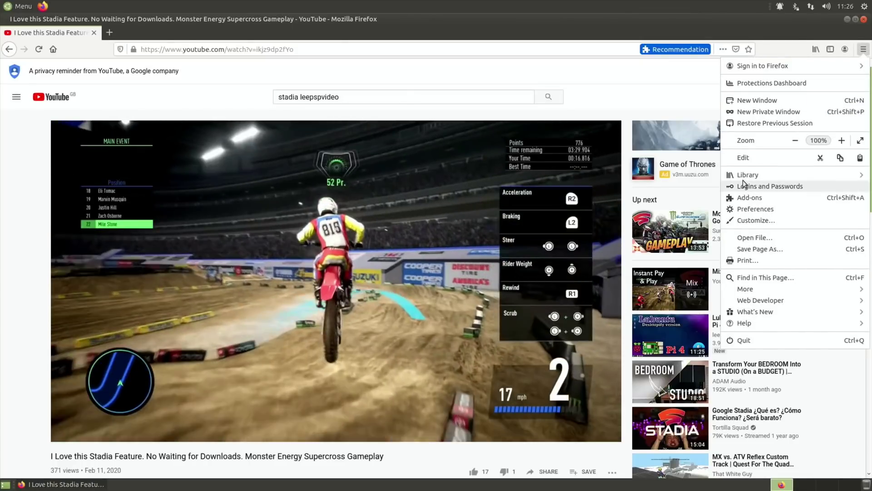
Step: Look over Firefox Preferences, close that tab, pause the video and close Firefox
left_click(754, 209)
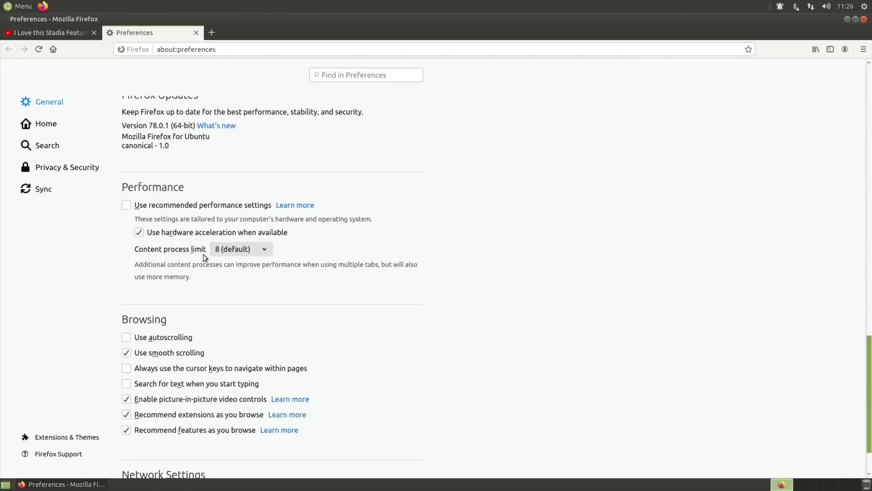
key("ctrl+w")
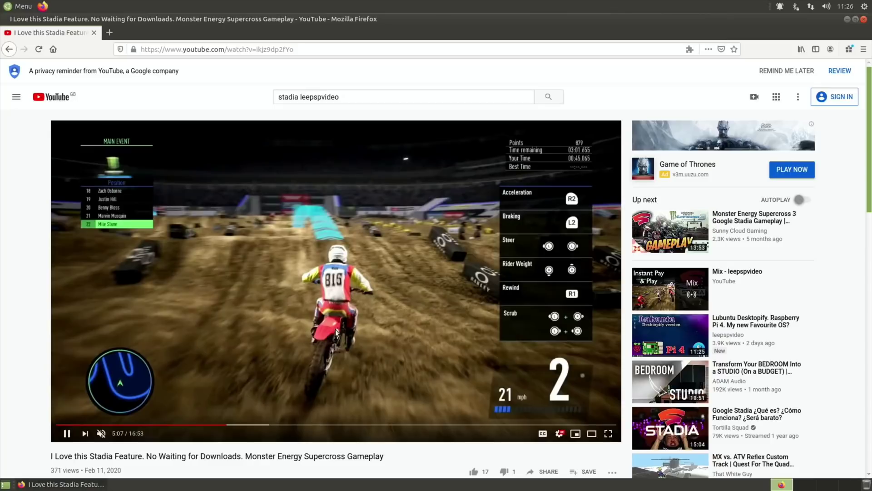
left_click(417, 362)
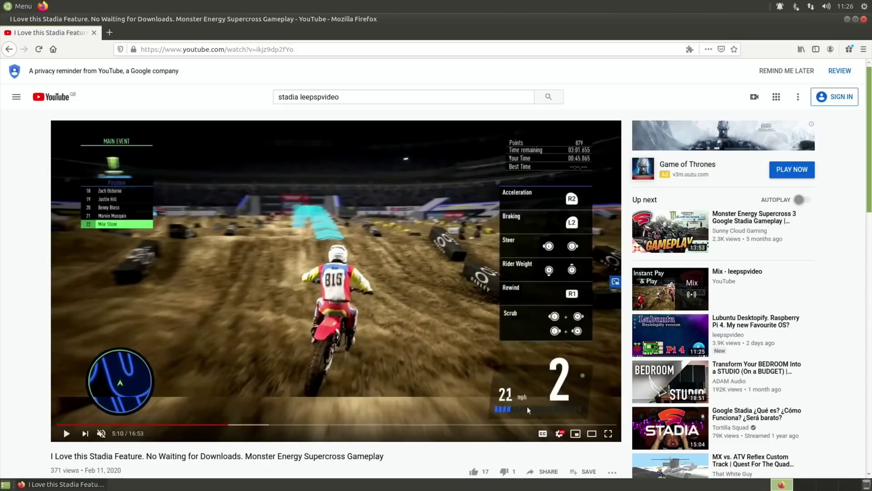
left_click(864, 20)
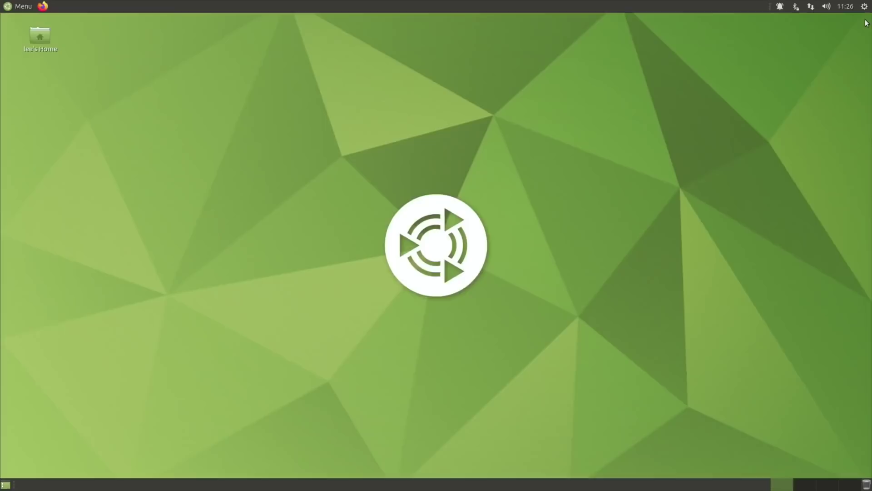
Step: Search 'web gl samples' in Chromium and open the WebGL Samples site
left_click(2, 5)
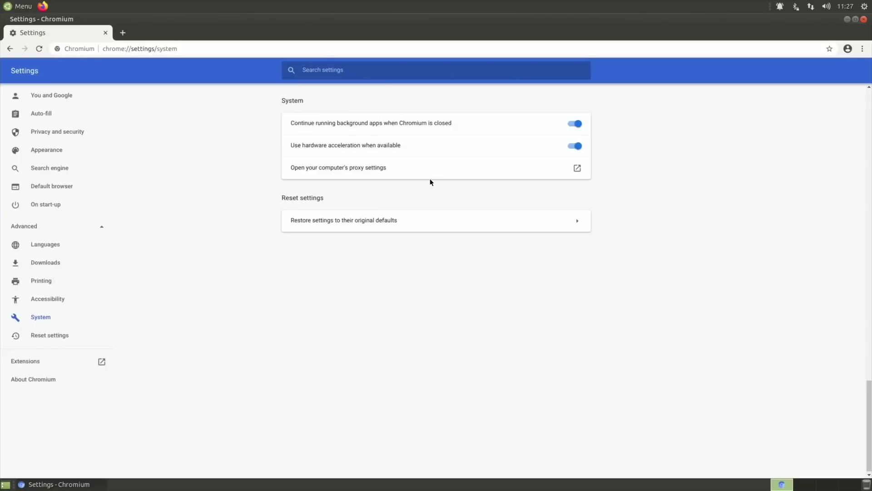
left_click(189, 50)
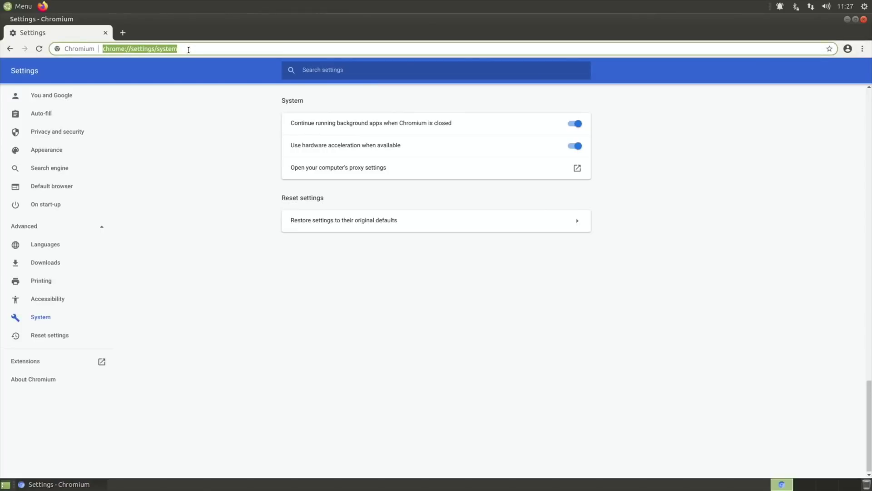
type("web")
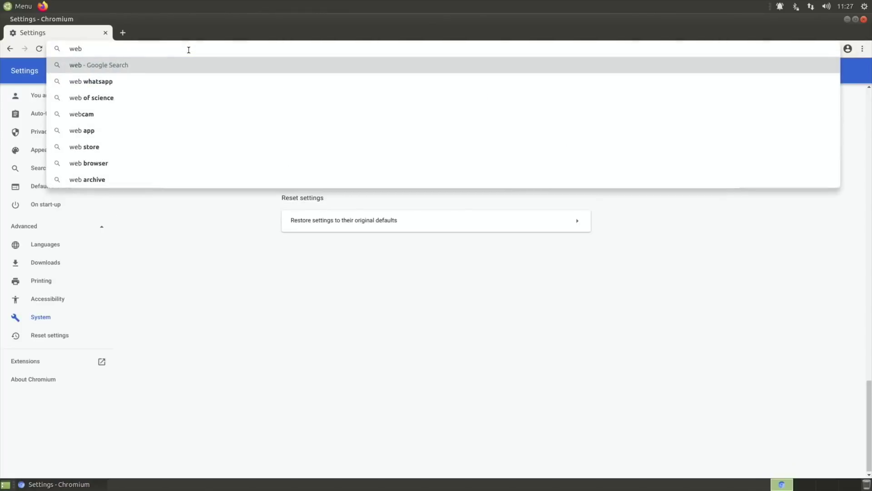
type(" gl samp")
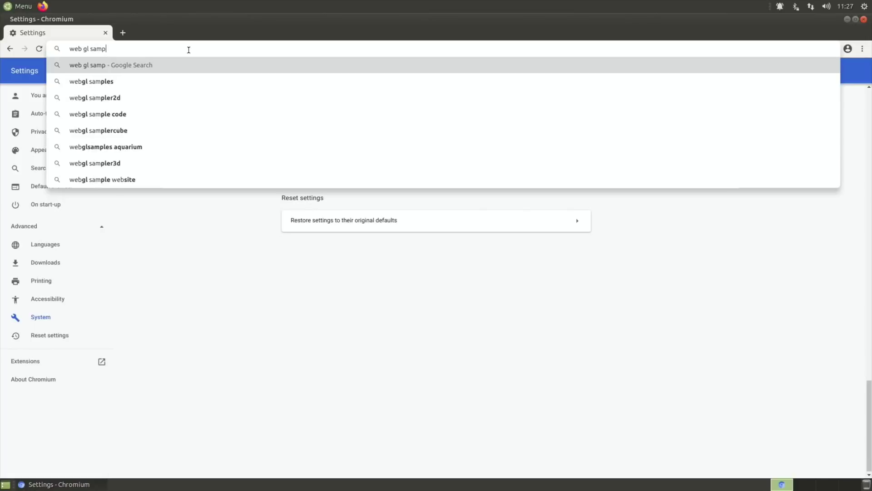
type("les")
key("Return")
left_click(111, 238)
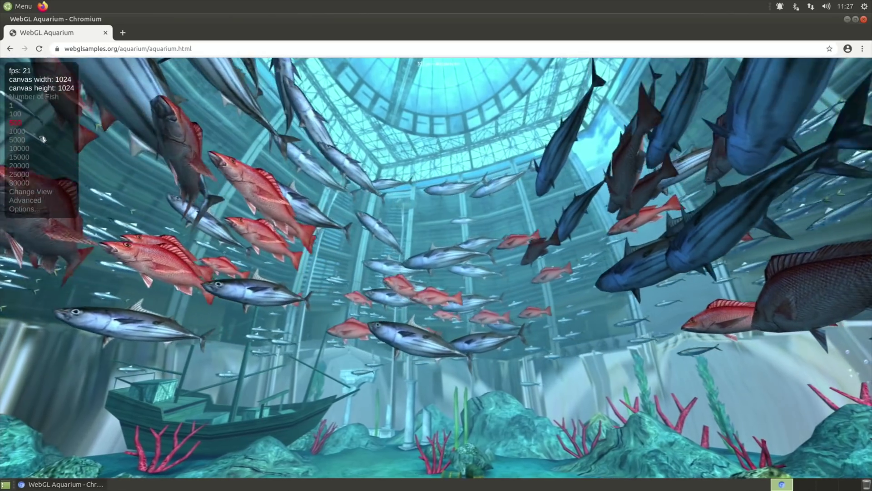
Step: Raise the Aquarium fish count to 1000, then 5000, and return to the samples home page
left_click(18, 131)
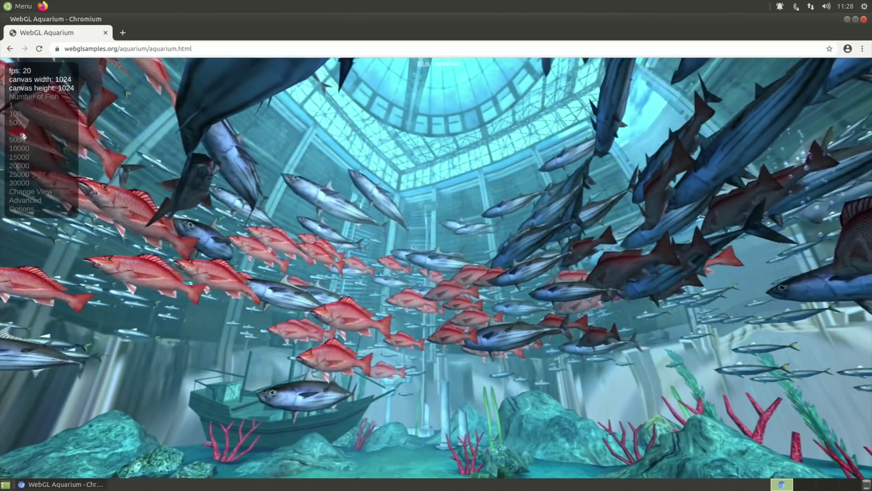
left_click(18, 140)
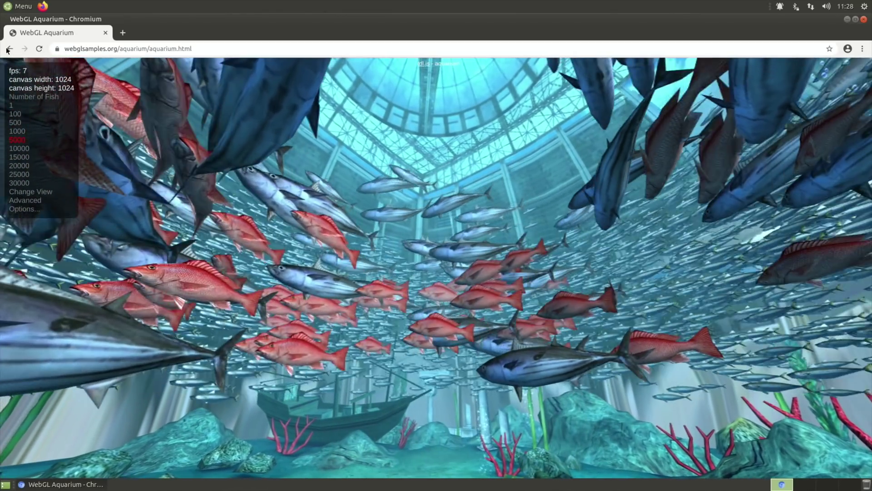
left_click(9, 48)
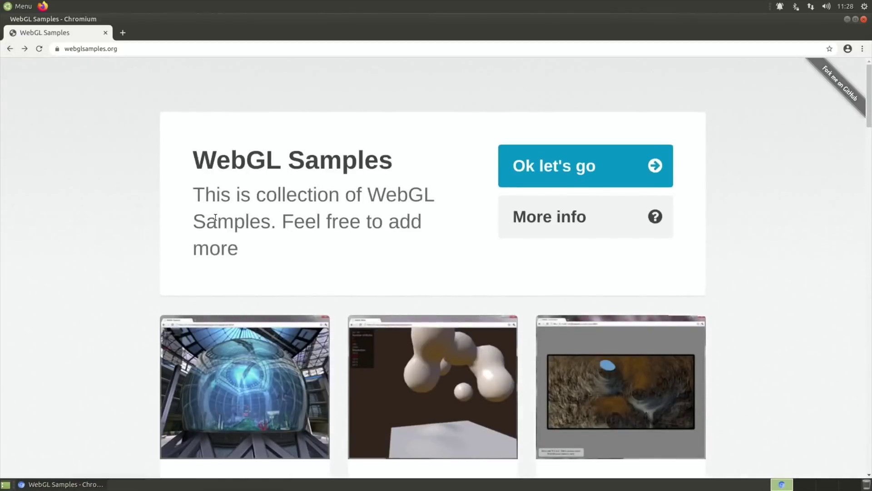
Step: Scroll down to the electroShock demo and take control of its first-person view
scroll(215, 217, "down", 12)
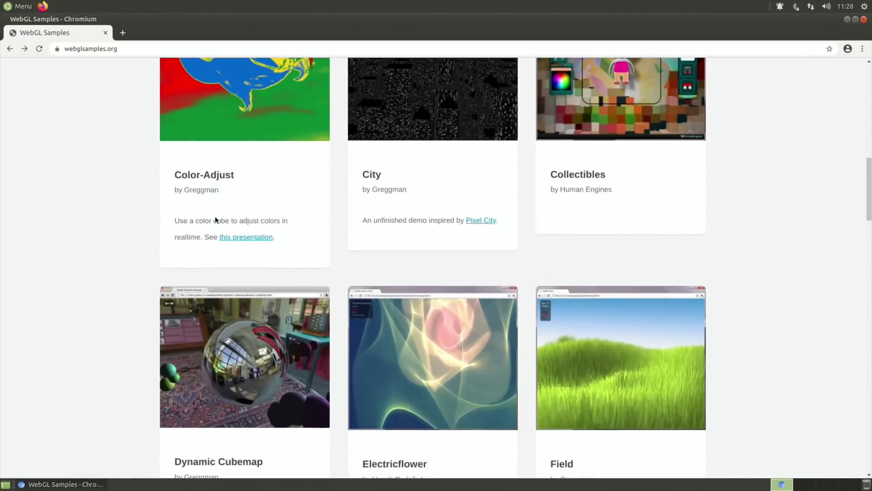
scroll(216, 219, "down", 15)
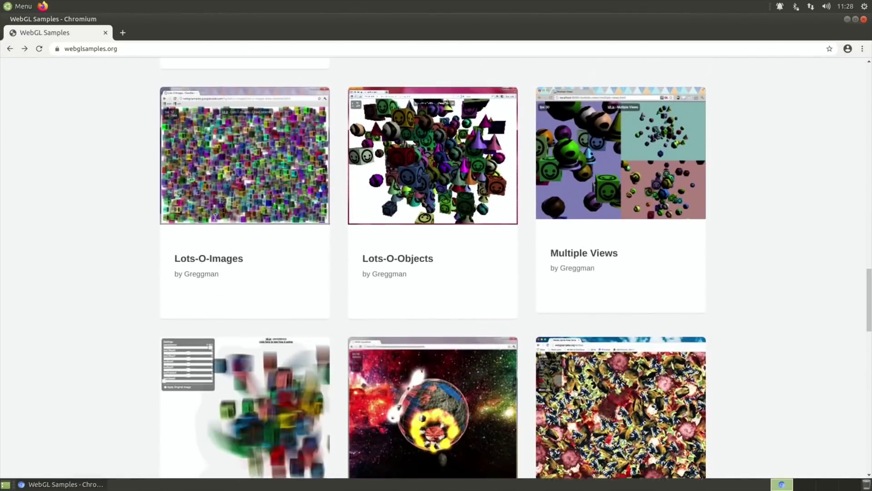
scroll(215, 217, "down", 15)
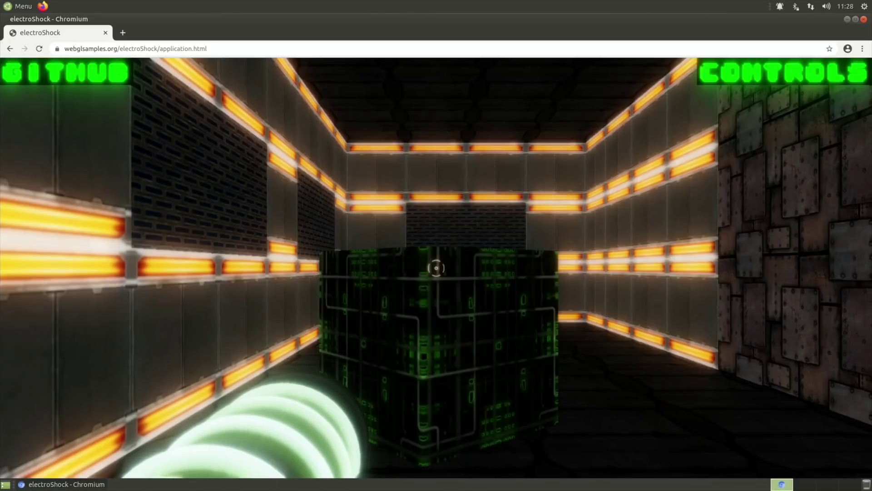
left_click(437, 269)
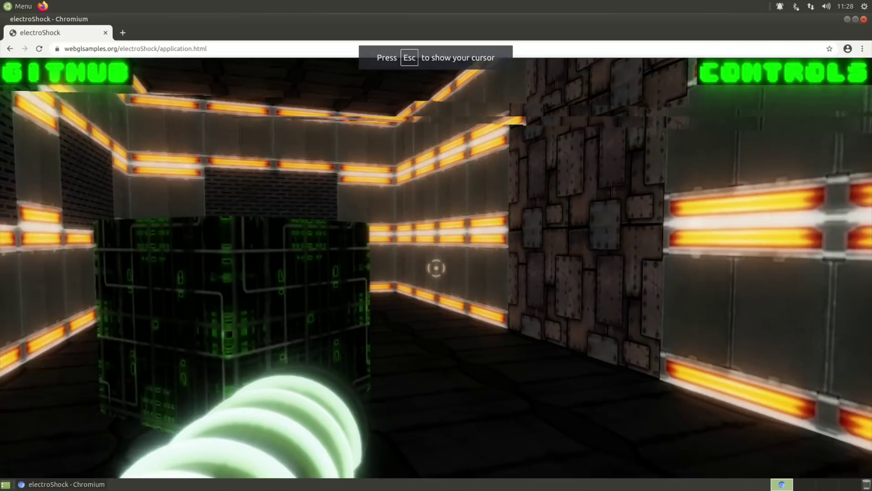
Step: Walk the electroShock corridor with W, fire the electric beam, then unmute the YouTube ad
key("w")
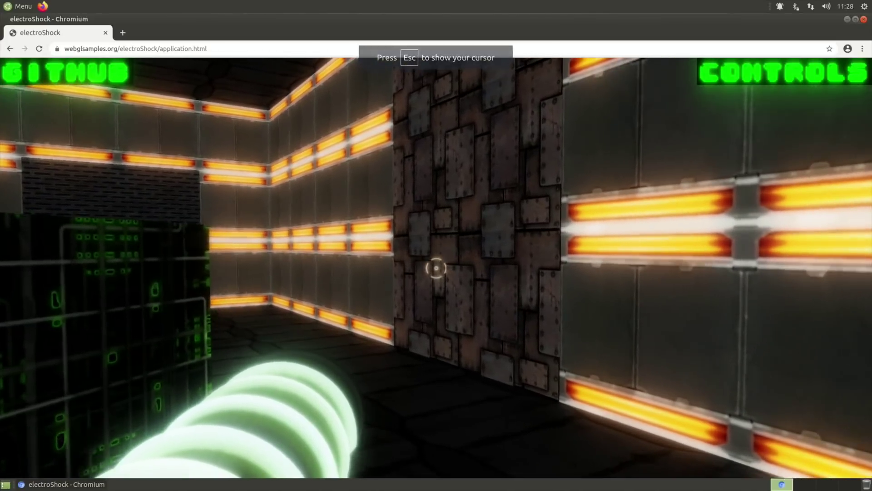
key("w")
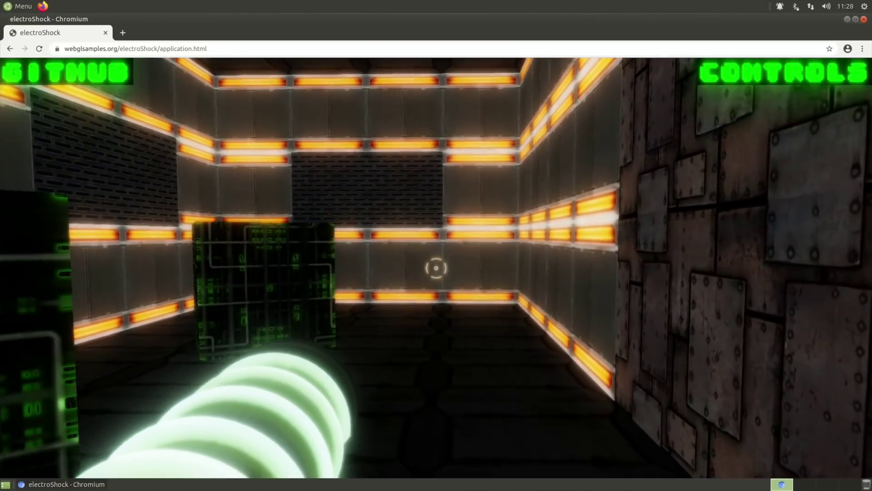
key("w")
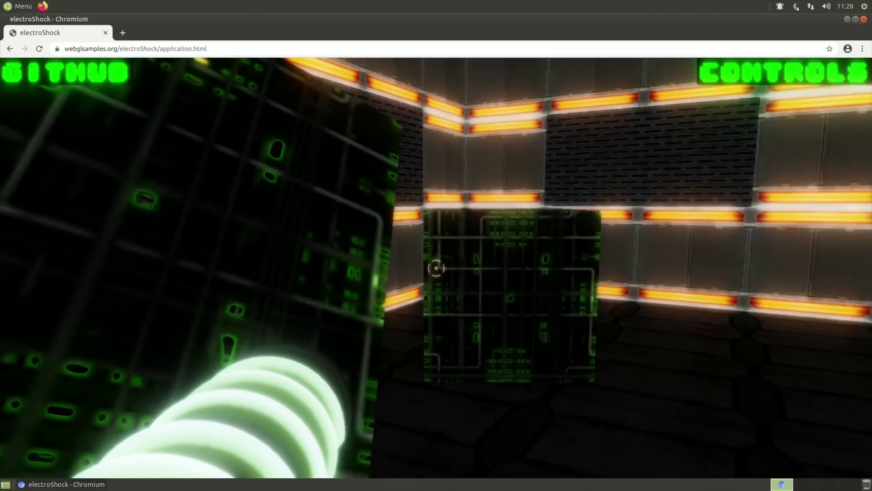
left_click_drag(436, 268, 436, 269)
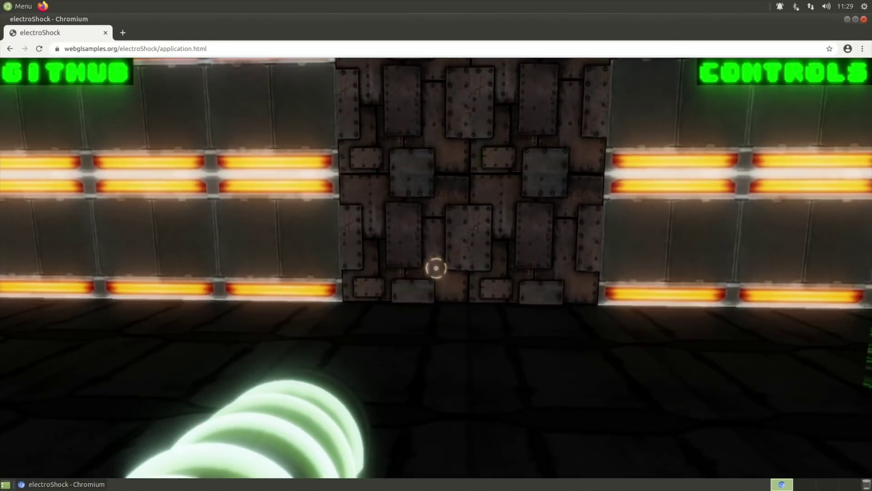
left_click(436, 268)
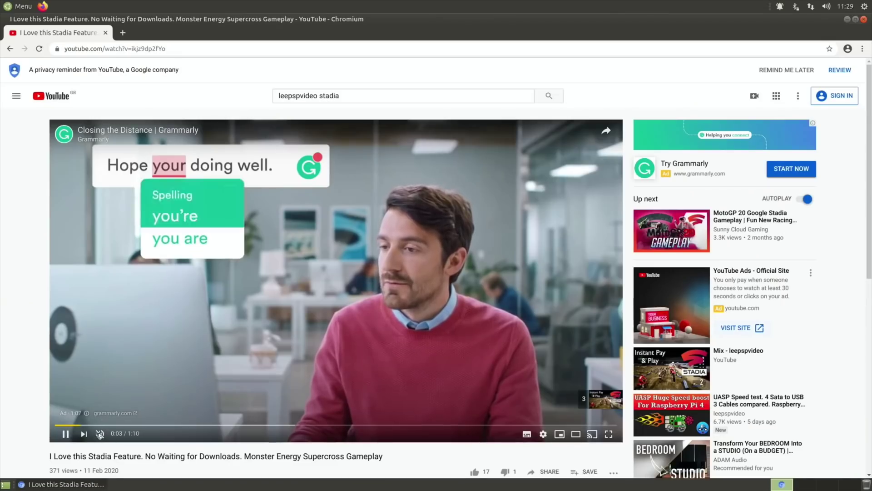
left_click(99, 434)
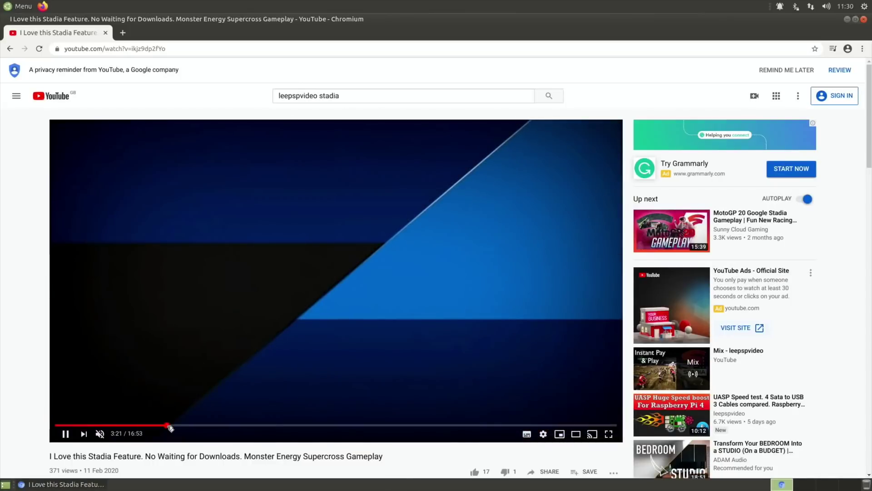
Step: Play the Supercross gameplay video at 1080p60
left_click(543, 433)
left_click(583, 407)
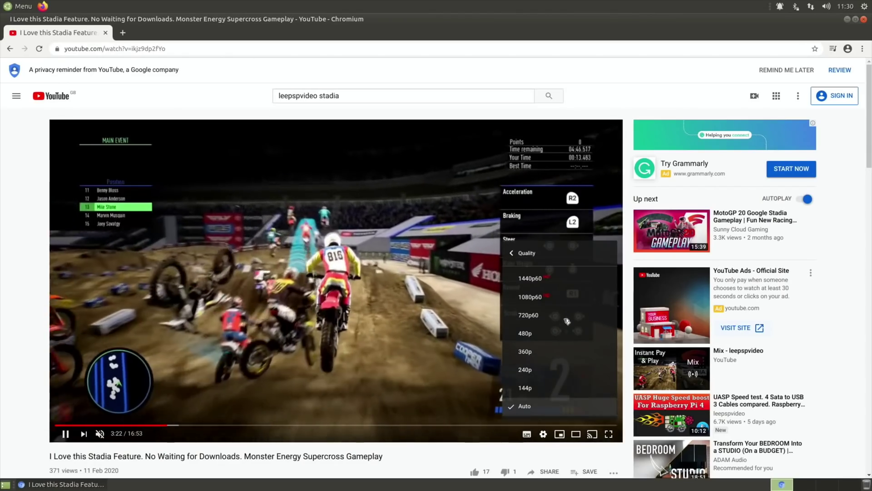
left_click(530, 296)
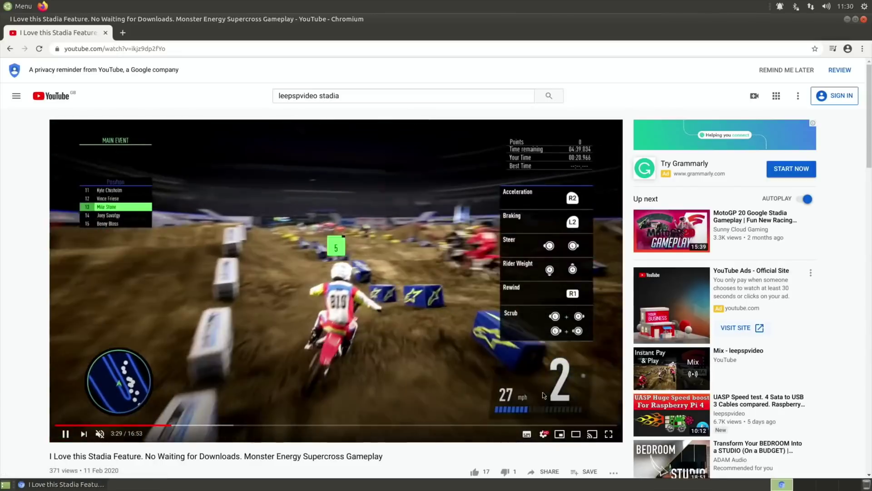
Step: Drop the video quality back to 360p
left_click(544, 434)
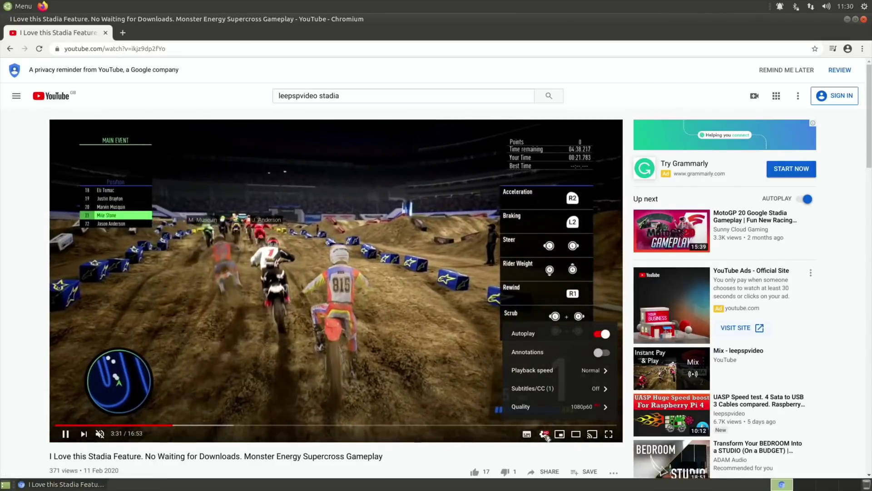
left_click(549, 406)
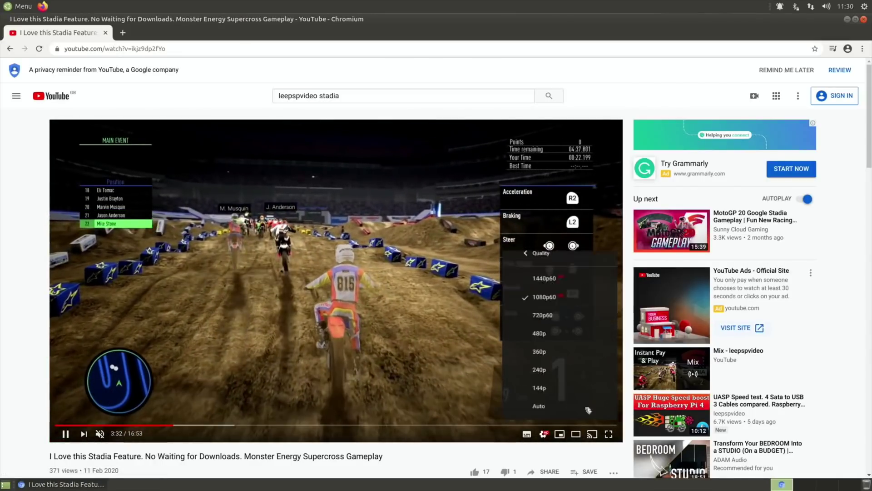
left_click(552, 362)
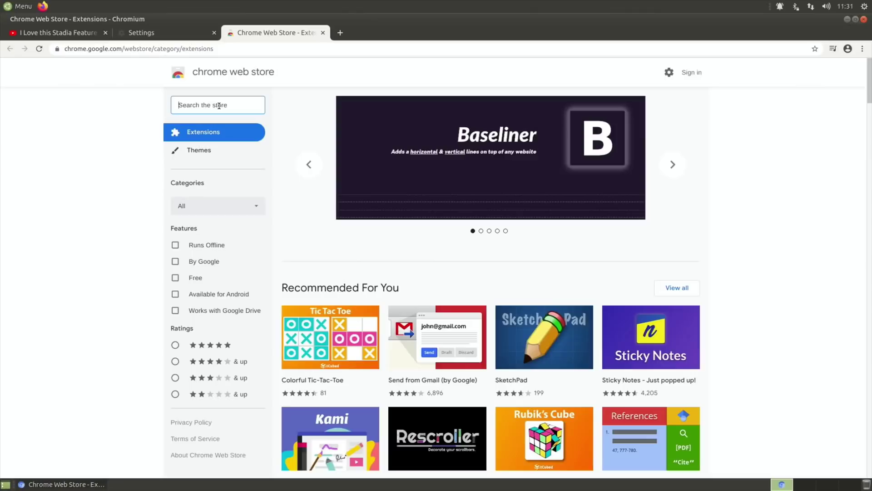
Step: Search the Chrome Web Store for h264ify
left_click(219, 106)
type("h264")
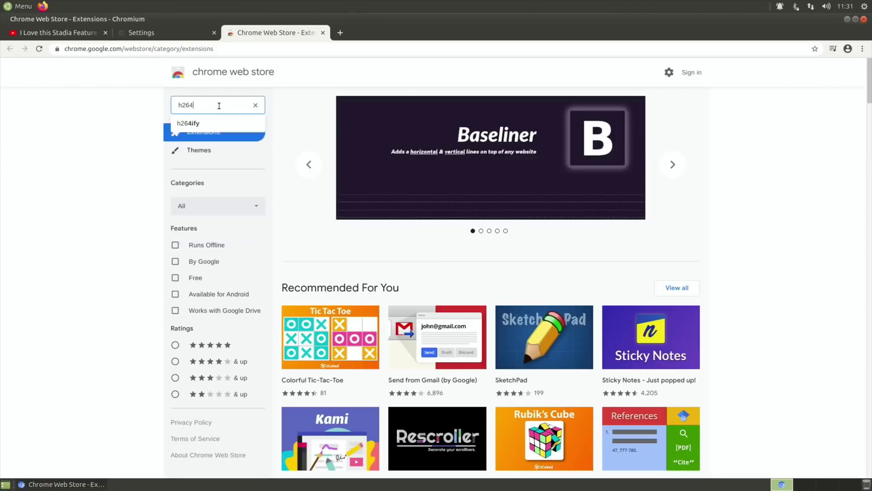
type("ify")
key("Return")
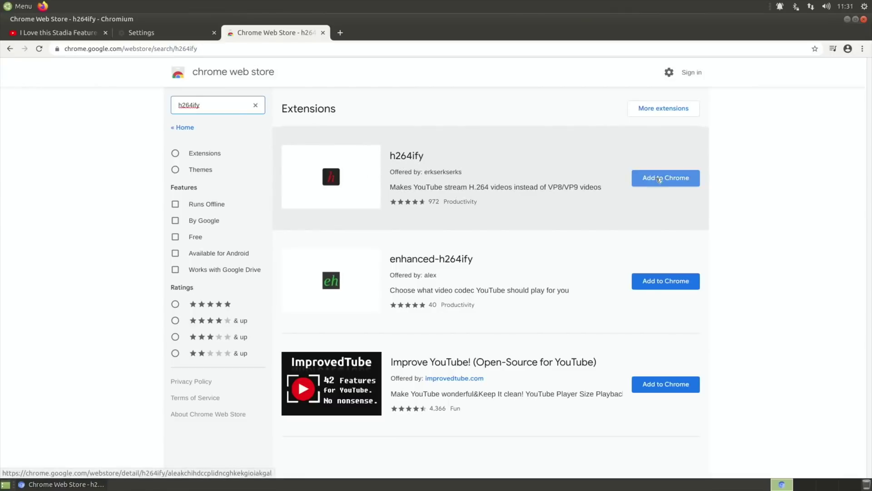
Step: Add the h264ify extension to Chrome, dismiss its options, and close the store tab
left_click(660, 179)
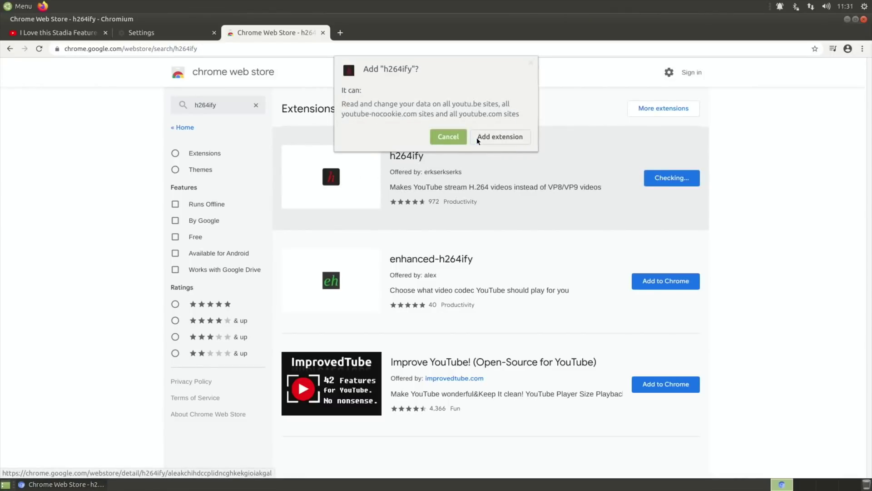
left_click(478, 138)
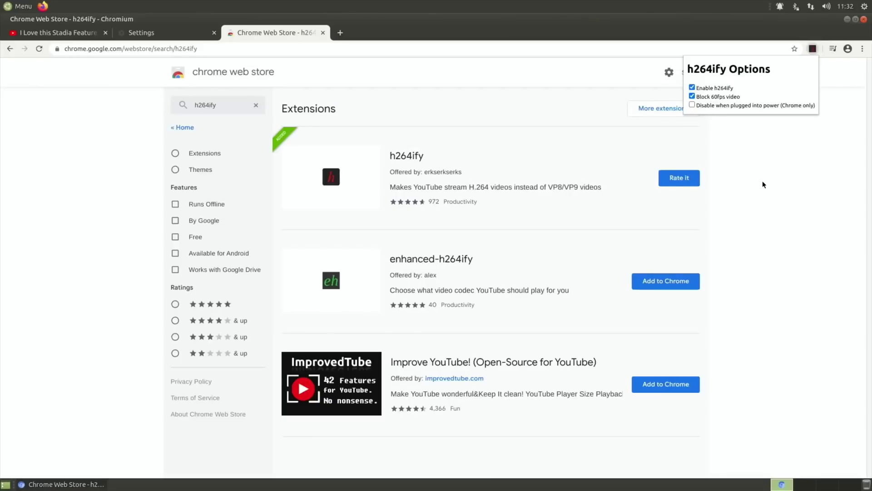
left_click(763, 184)
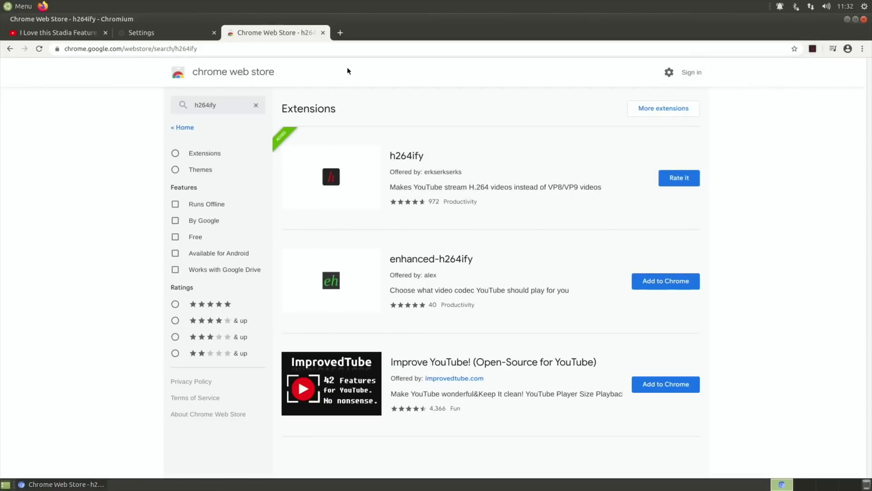
left_click(323, 33)
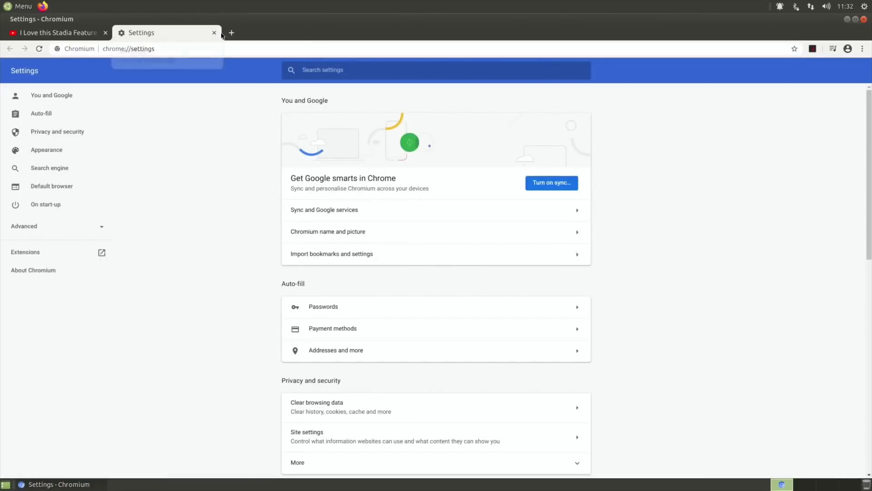
Step: Close the Settings tab and reopen the video's copied URL in a new tab
left_click(214, 33)
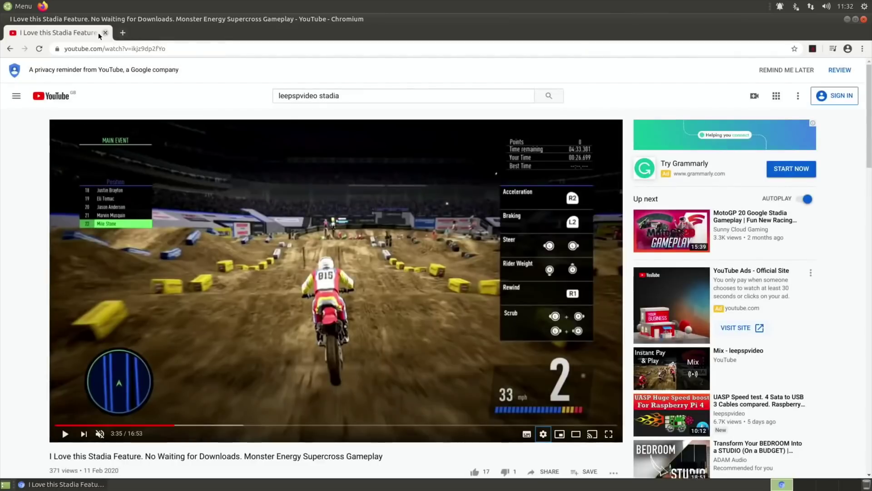
right_click(104, 48)
left_click(118, 83)
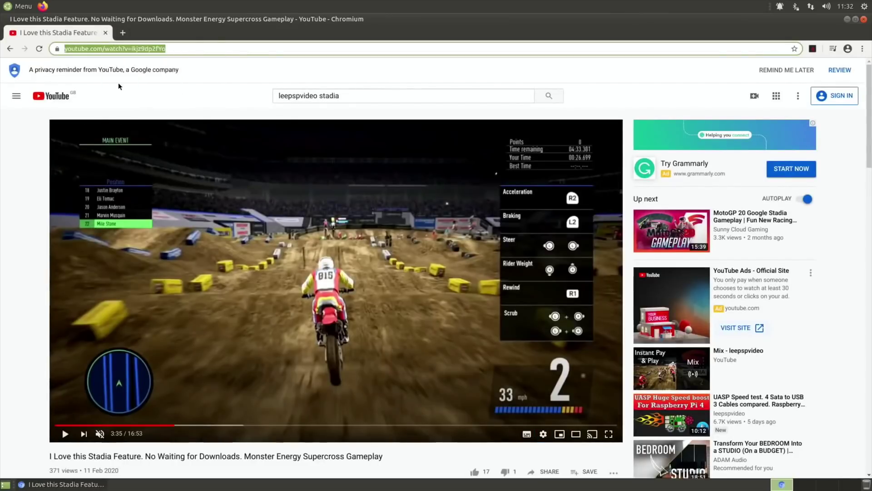
left_click(123, 33)
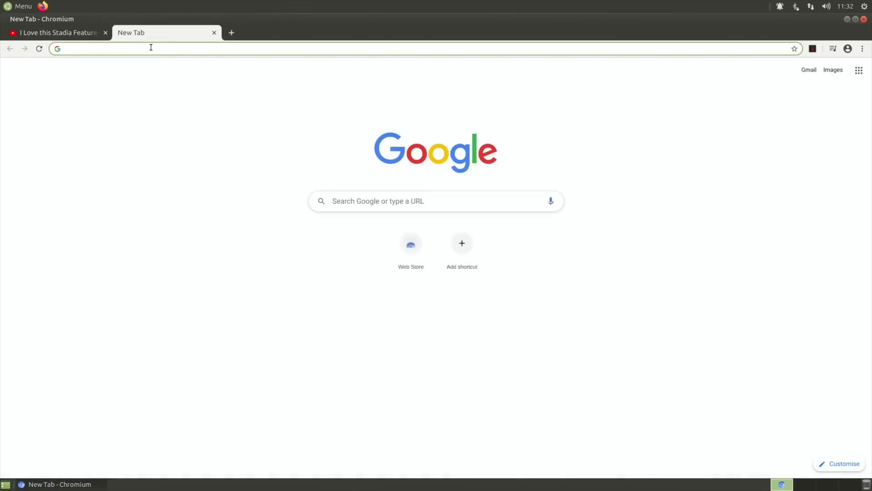
right_click(151, 47)
left_click(171, 91)
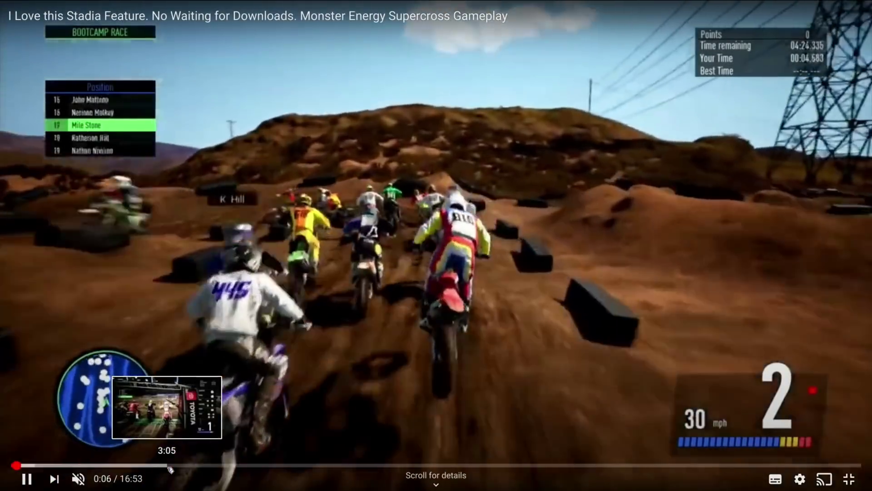
Step: Skip the video ahead to about 3:05 and set its quality to 1080p
left_click(167, 466)
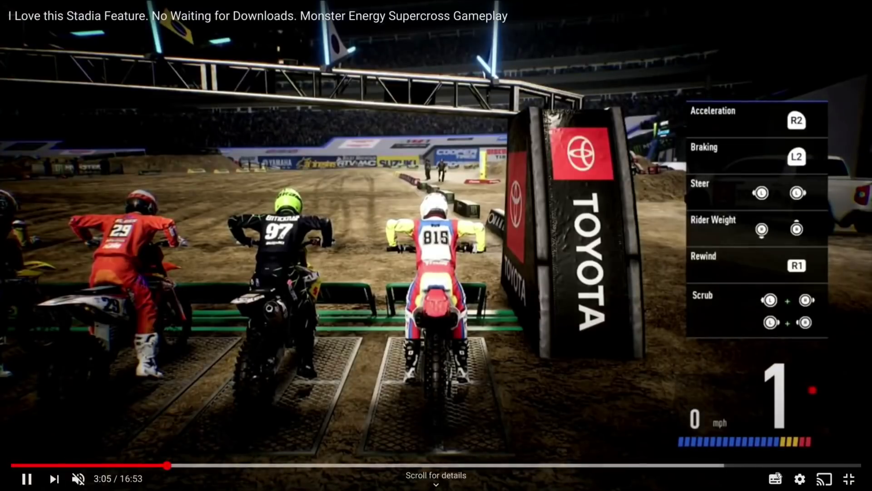
left_click(798, 481)
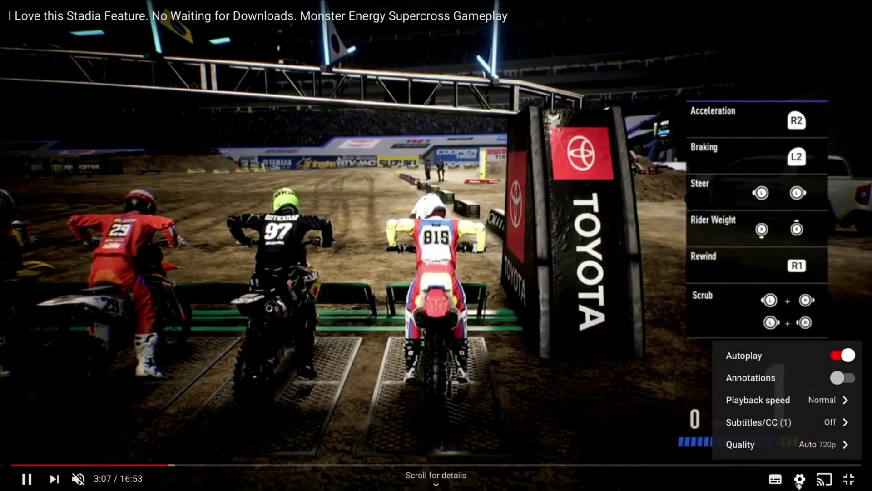
left_click(808, 447)
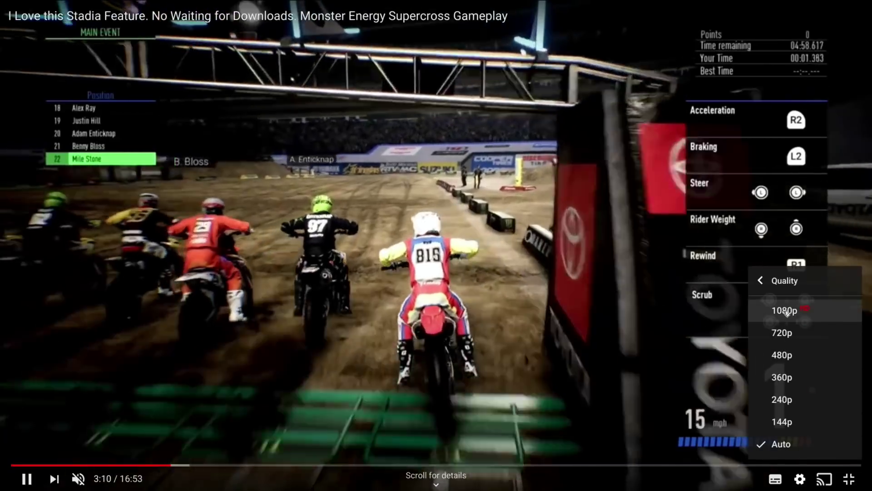
left_click(785, 311)
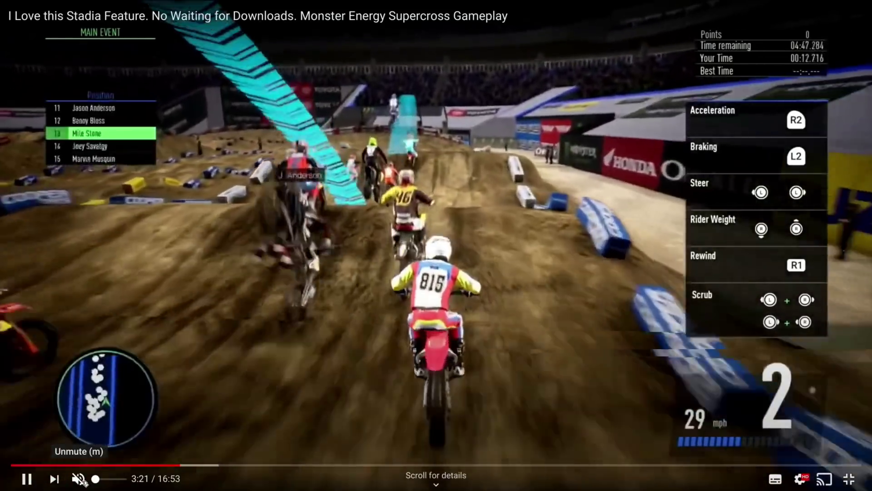
Step: Toggle the sound on and off, exit fullscreen, and close Chromium
left_click(84, 481)
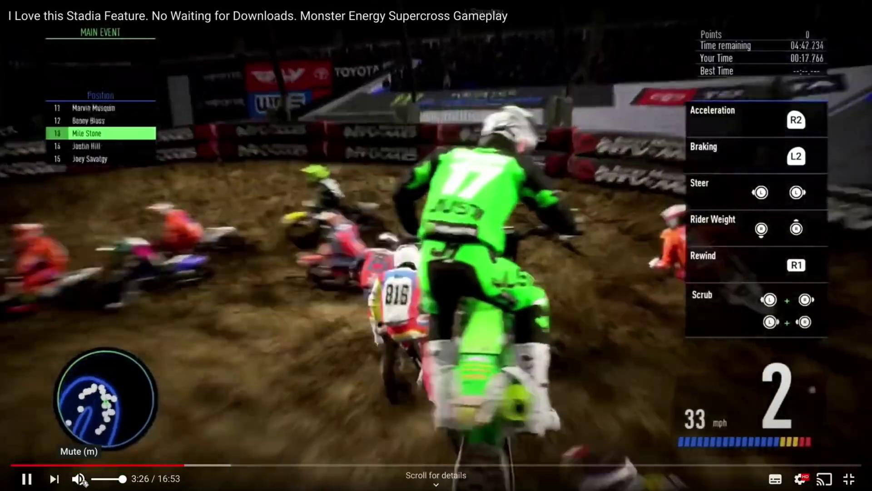
left_click(84, 483)
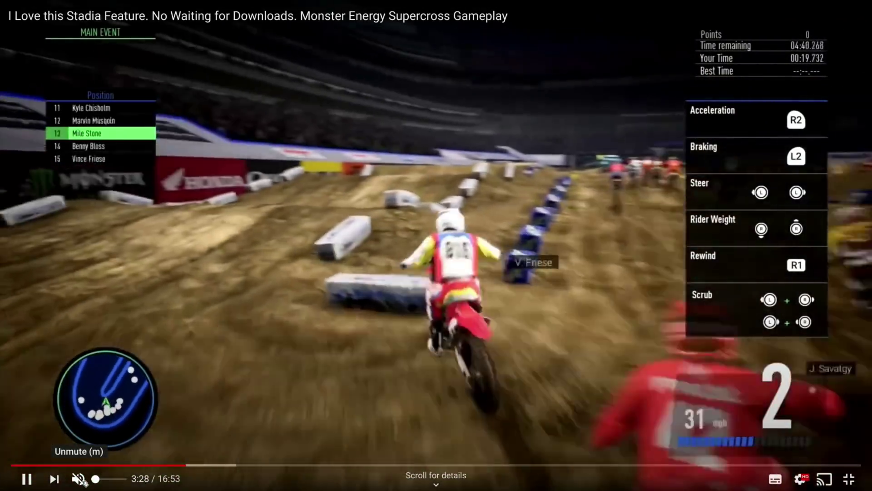
key("Escape")
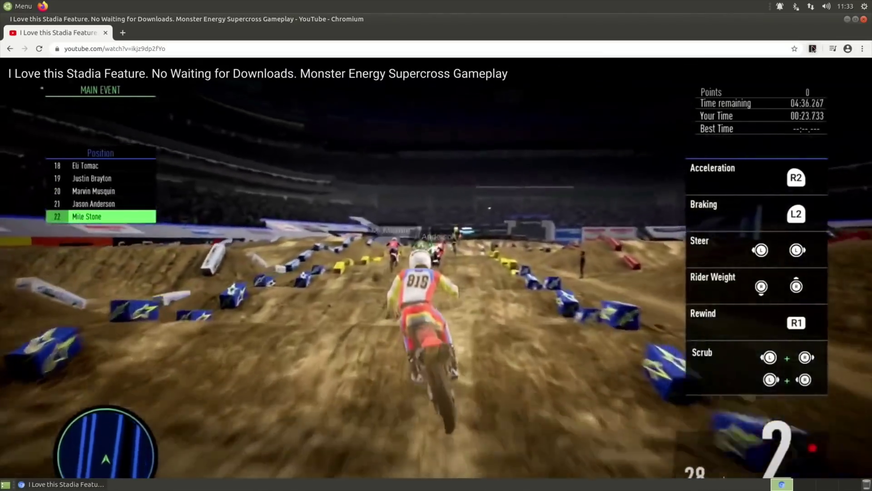
left_click(813, 49)
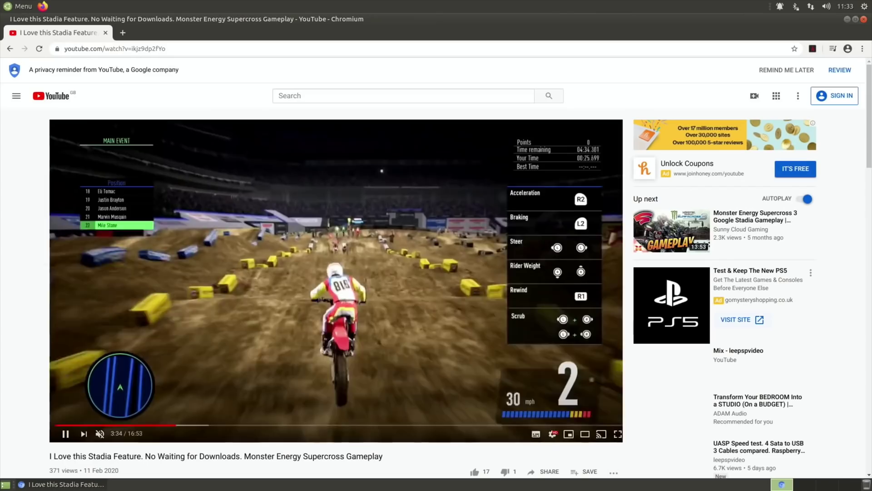
left_click(864, 20)
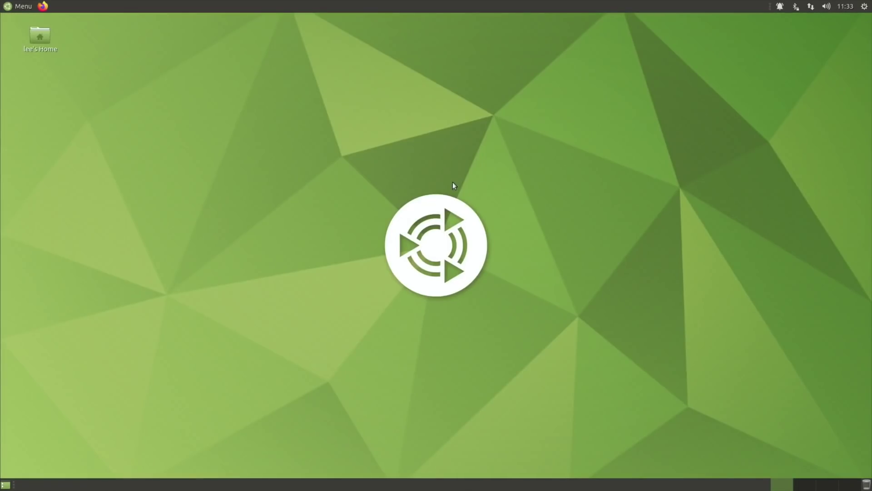